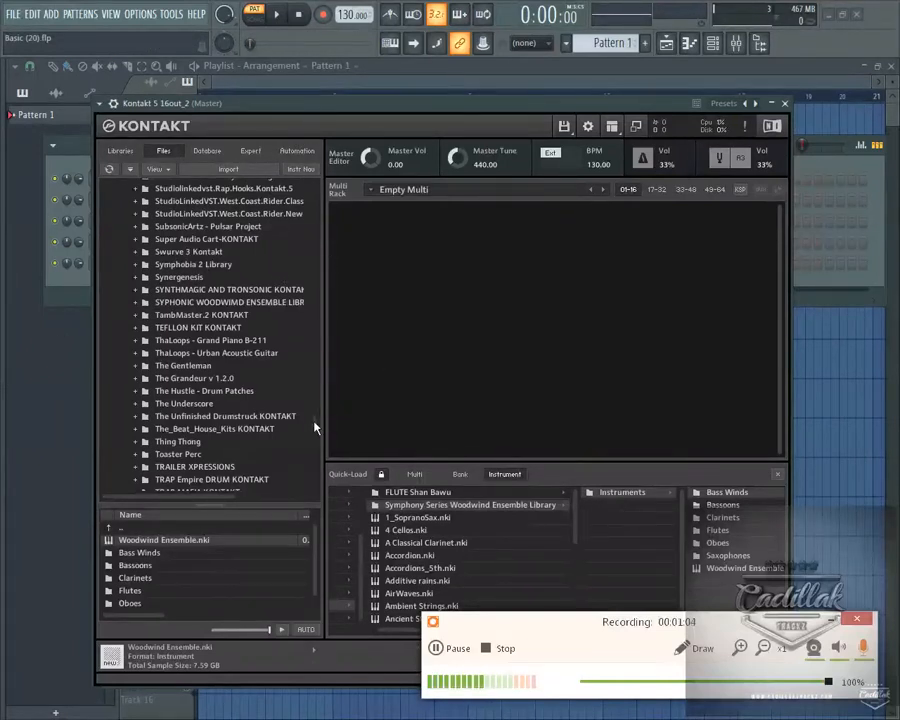
Step: Look through the installed Kontakt libraries and the library folders in the file browser
{"action": "left_click", "coordinate": [121, 152]}
{"action": "left_click_drag", "start_coordinate": [316, 200], "coordinate": [279, 586]}
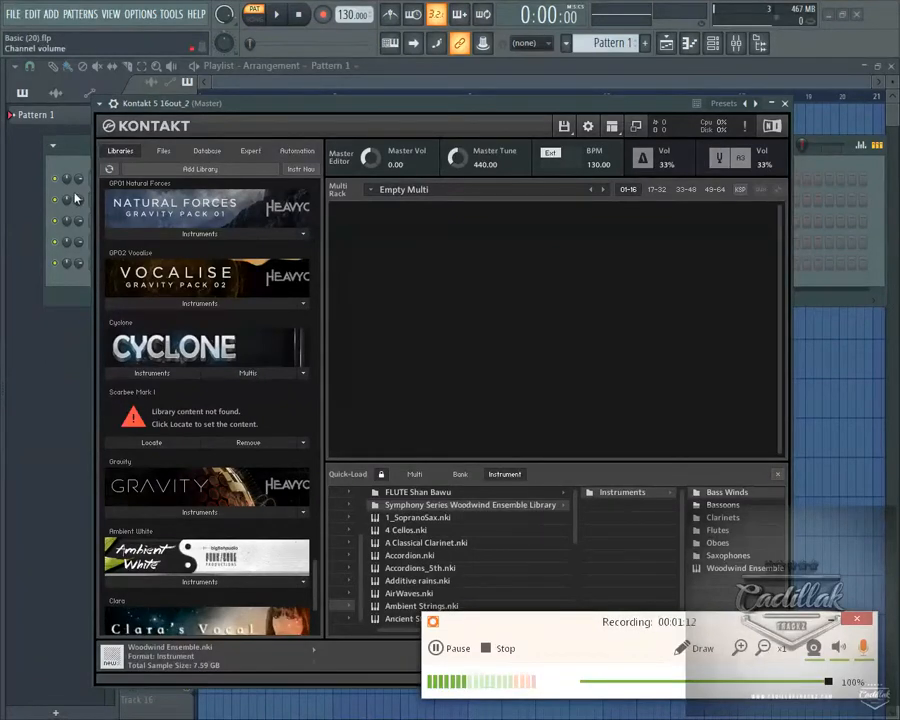
{"action": "left_click", "coordinate": [163, 151]}
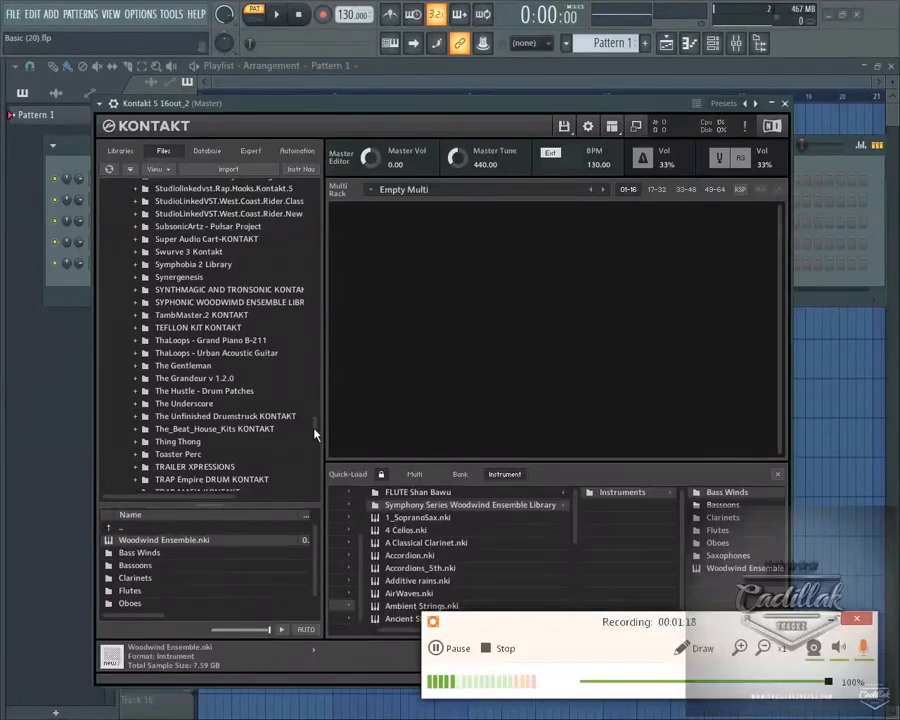
{"action": "scroll", "coordinate": [315, 425], "scroll_direction": "up", "scroll_amount": 8}
{"action": "scroll", "coordinate": [318, 410], "scroll_direction": "down", "scroll_amount": 3}
{"action": "scroll", "coordinate": [320, 405], "scroll_direction": "up", "scroll_amount": 8}
{"action": "scroll", "coordinate": [328, 400], "scroll_direction": "down", "scroll_amount": 9}
{"action": "scroll", "coordinate": [327, 402], "scroll_direction": "down", "scroll_amount": 2}
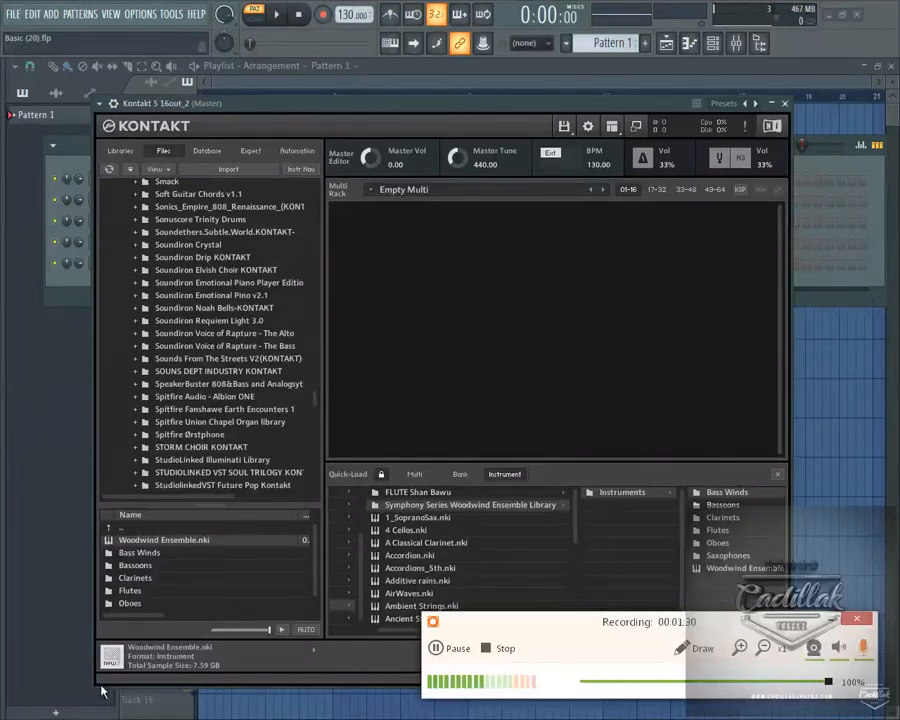
Step: Switch to the KONTACK KITS folder in Windows Explorer, and view the Folder Size for Windows project page on SourceForge in Chrome
{"action": "key", "text": "alt+Tab"}
{"action": "key", "text": "alt+Tab"}
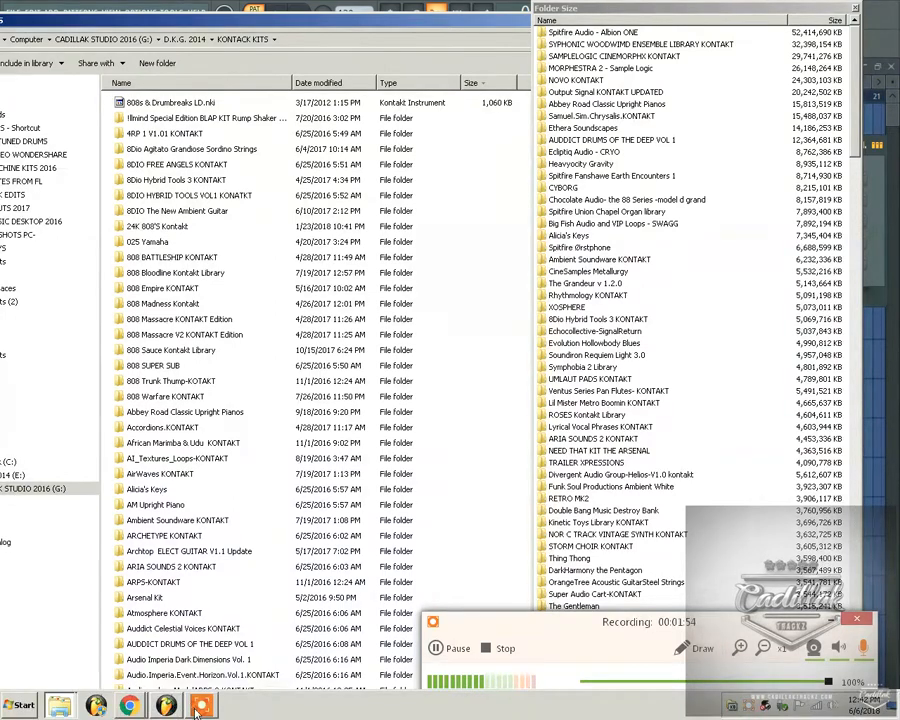
{"action": "mouse_move", "coordinate": [201, 708]}
{"action": "mouse_move", "coordinate": [129, 706]}
{"action": "left_click", "coordinate": [100, 500]}
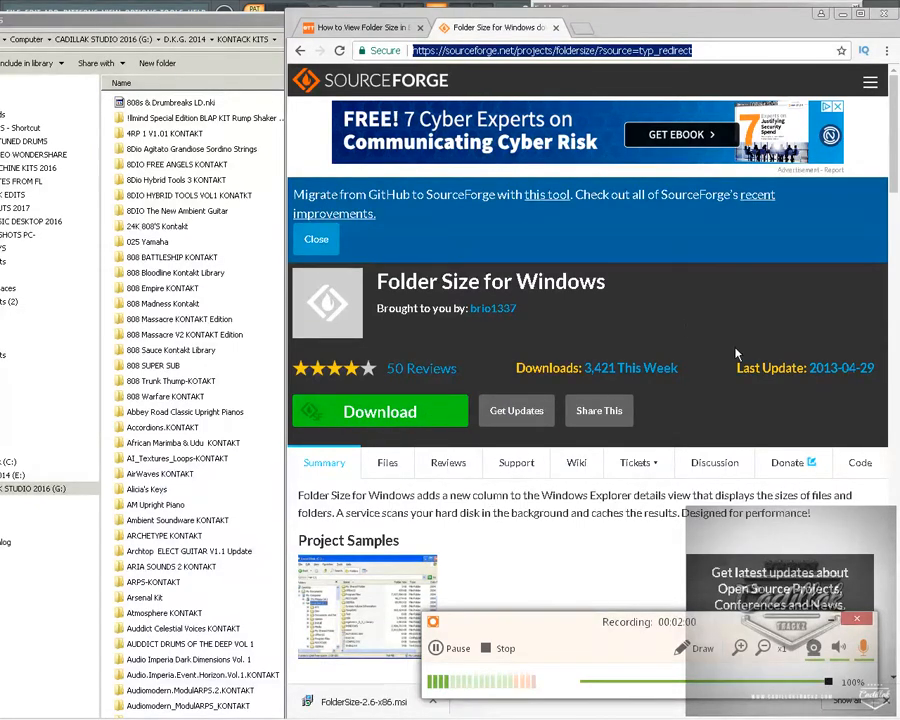
{"action": "left_click", "coordinate": [844, 14]}
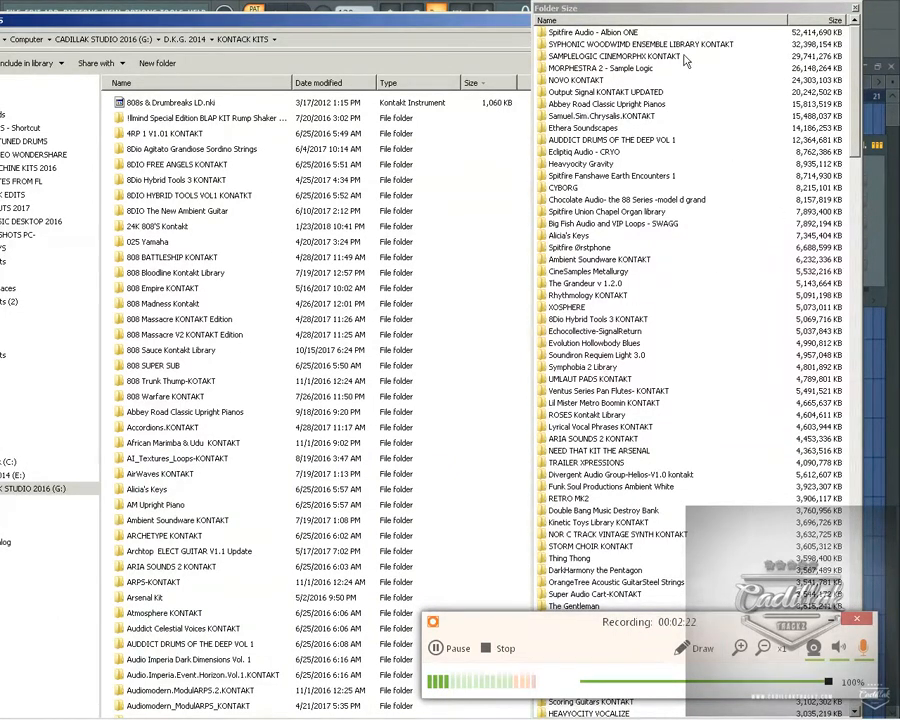
Step: Select the SAMPLELOGIC CINEMORPHX KONTAKT folder in the Folder Size list of Windows Explorer
{"action": "left_click", "coordinate": [165, 712]}
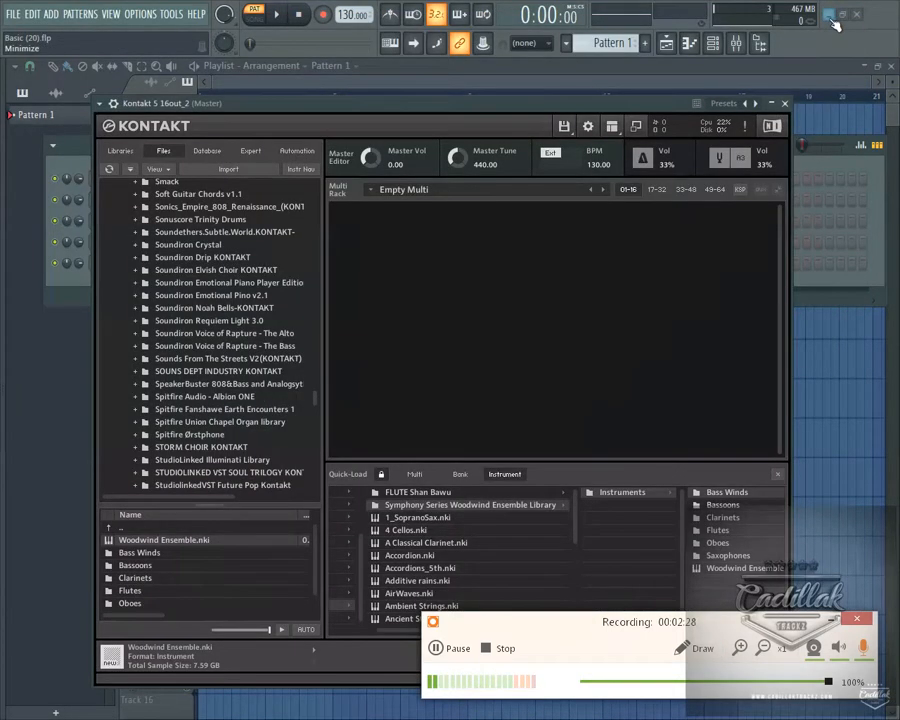
{"action": "key", "text": "alt+Tab"}
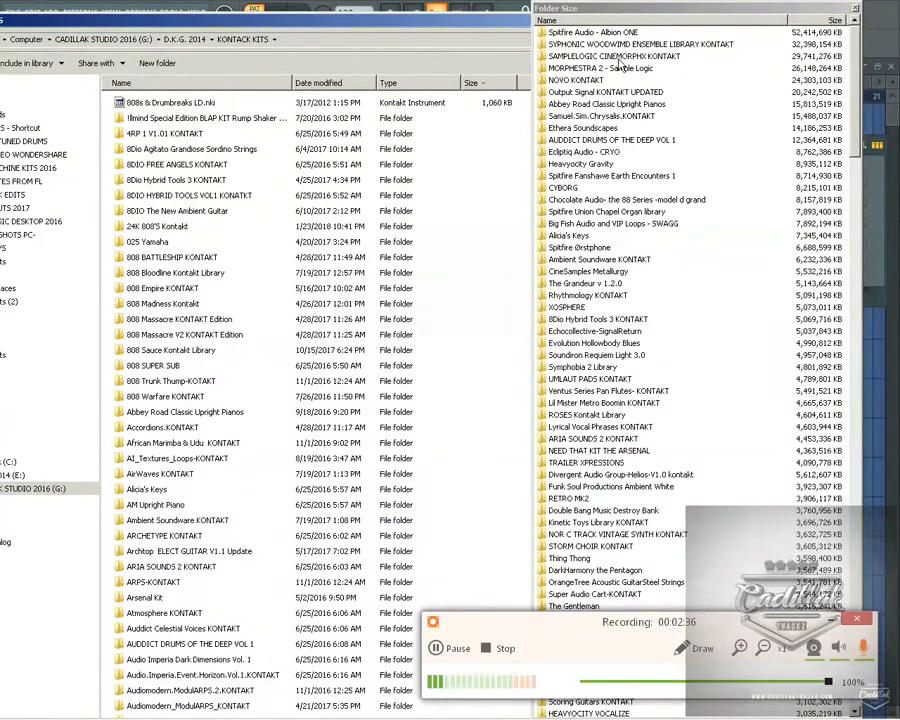
{"action": "left_click", "coordinate": [628, 57]}
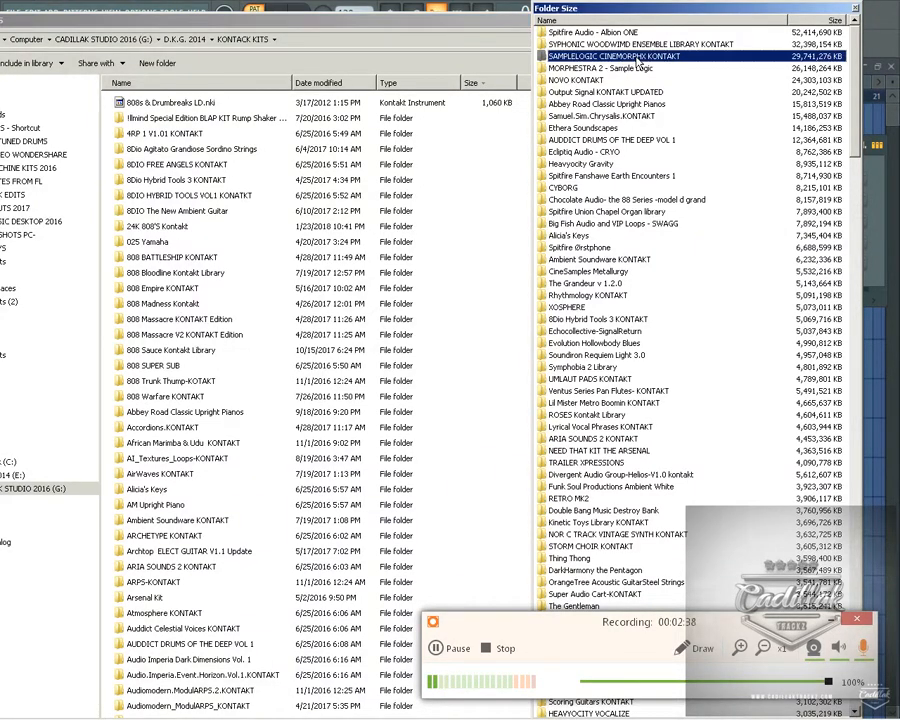
Step: Switch back to Kontakt and load CinemorphX.nki from the Instruments folder of SAMPLELOGIC CINEMORPHX KONTAKT into the rack
{"action": "left_click", "coordinate": [166, 703]}
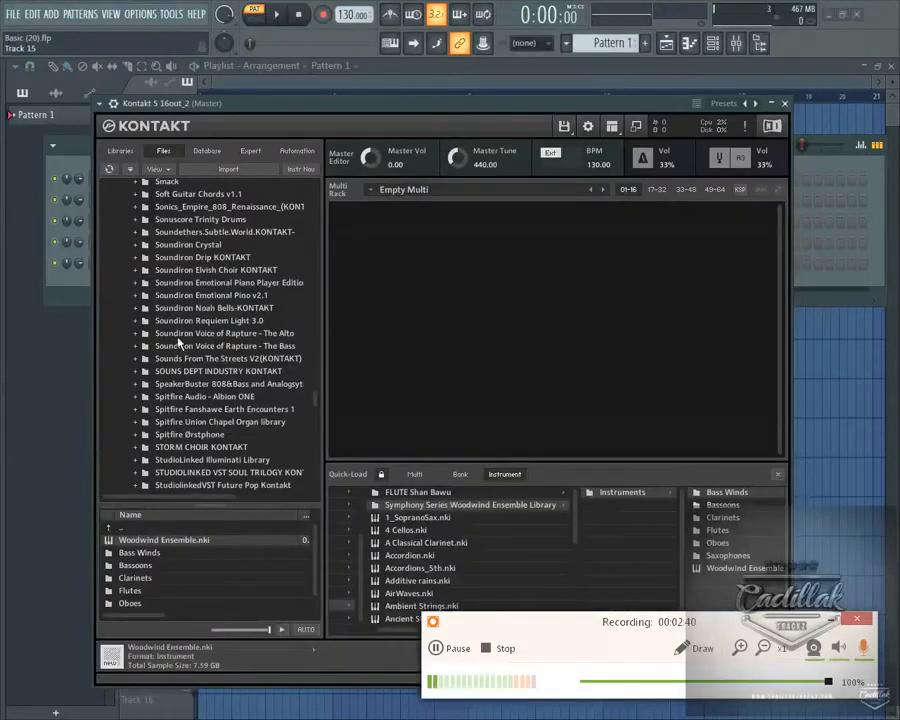
{"action": "left_click", "coordinate": [240, 396]}
{"action": "scroll", "coordinate": [245, 373], "scroll_direction": "down", "scroll_amount": 1}
{"action": "scroll", "coordinate": [245, 375], "scroll_direction": "up", "scroll_amount": 2}
{"action": "scroll", "coordinate": [245, 373], "scroll_direction": "up", "scroll_amount": 5}
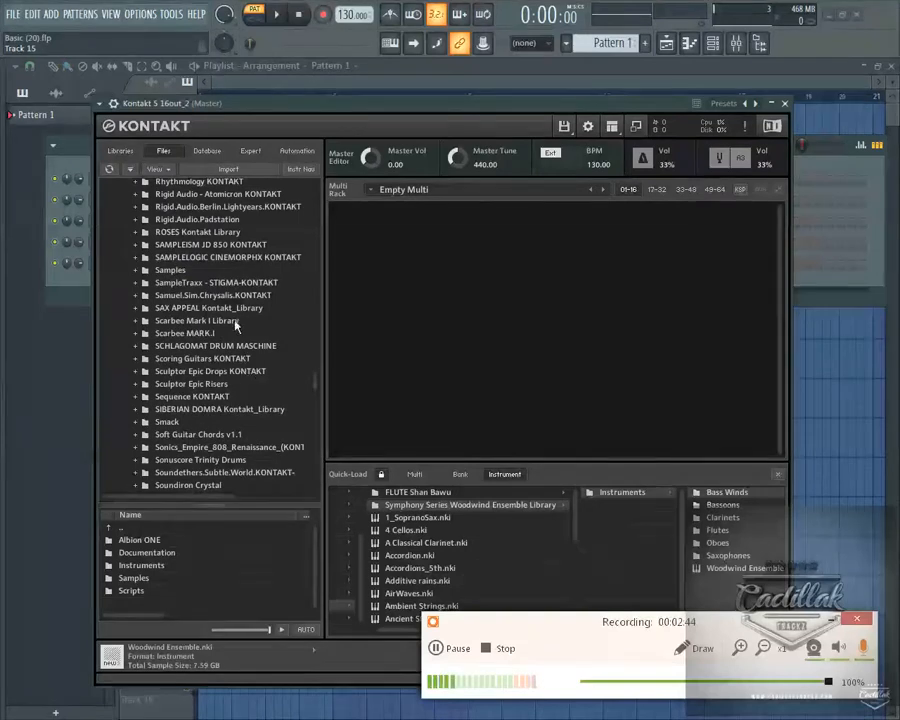
{"action": "left_click", "coordinate": [225, 259]}
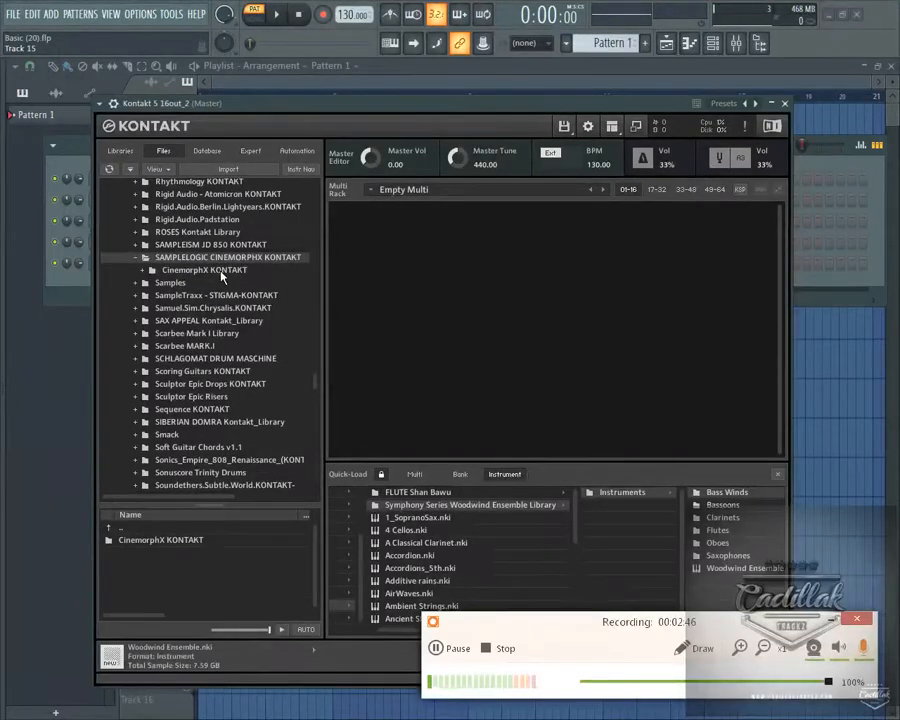
{"action": "left_click", "coordinate": [220, 271]}
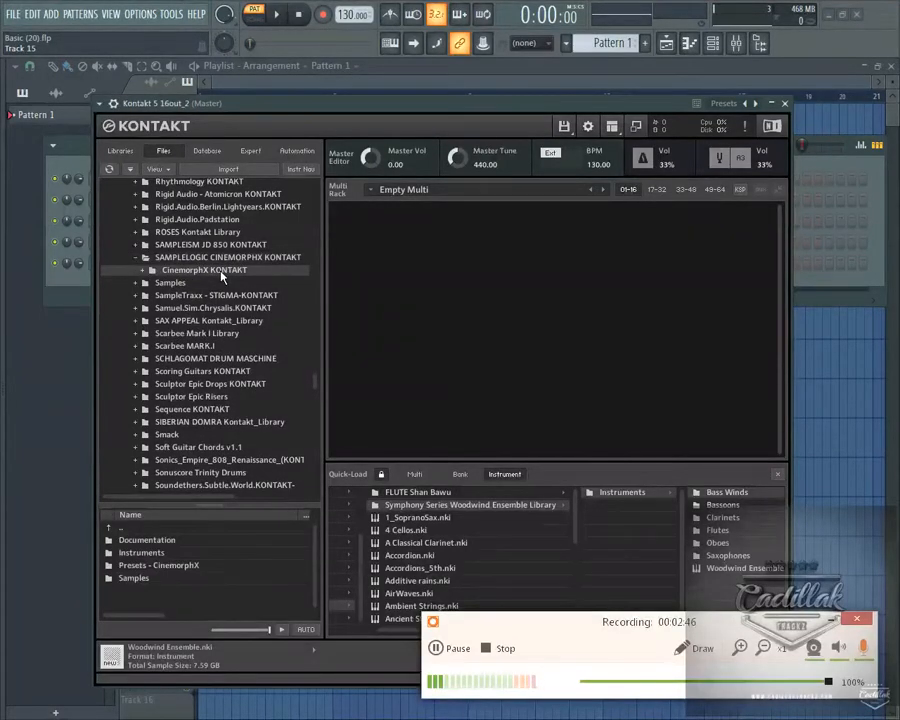
{"action": "double_click", "coordinate": [121, 554]}
{"action": "left_click_drag", "start_coordinate": [150, 540], "coordinate": [505, 323]}
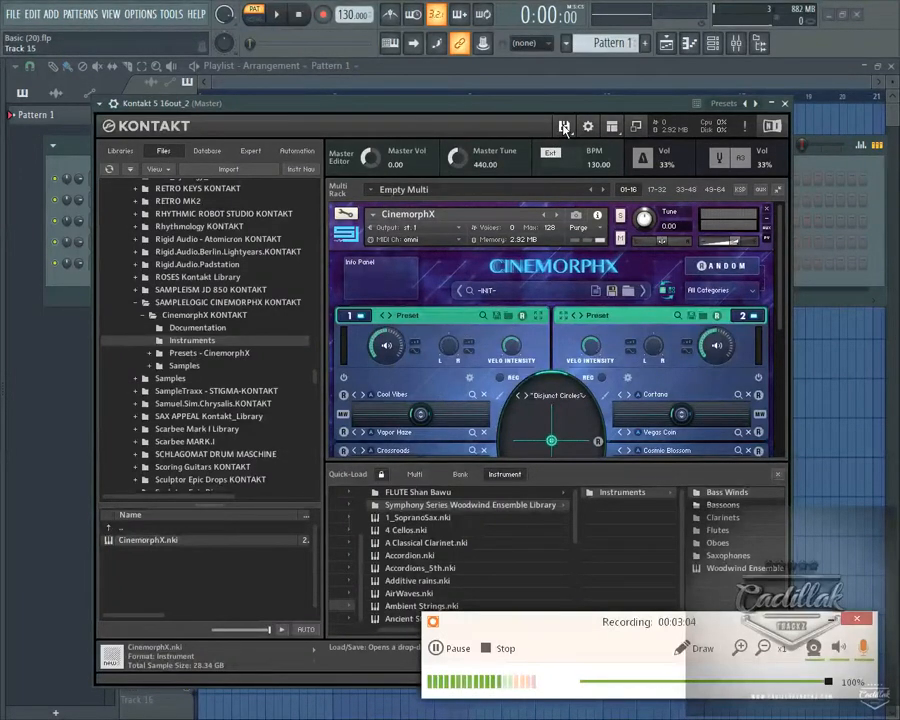
Step: Batch re-save the library, using SAMPLELOGIC CINEMORPHX KONTAKT under D.K.G. 2014 > KONTACK KITS on drive G: as the base folder
{"action": "left_click", "coordinate": [564, 128]}
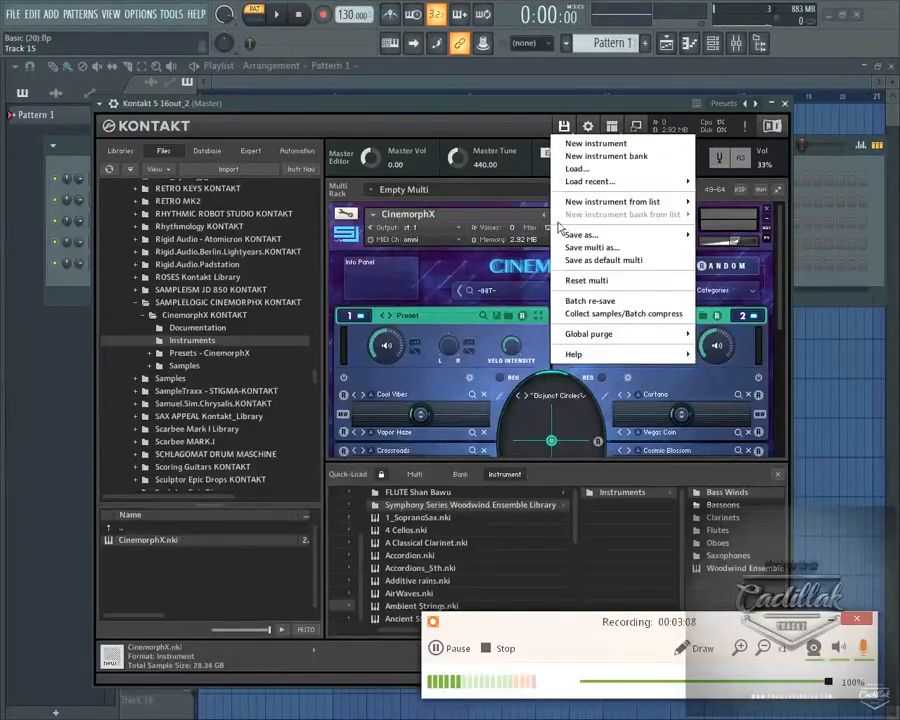
{"action": "left_click", "coordinate": [606, 302]}
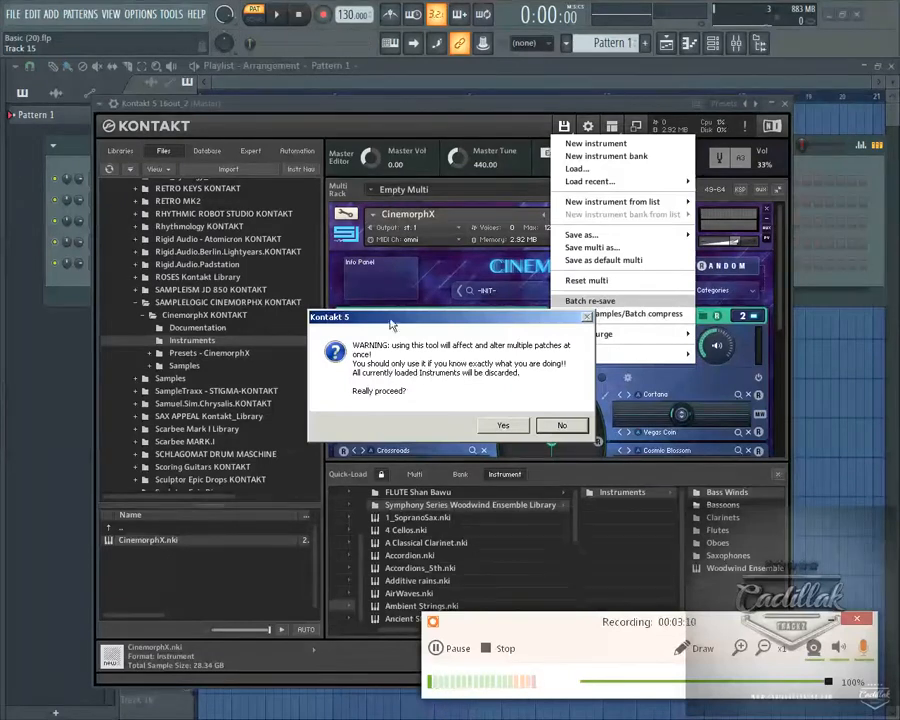
{"action": "left_click", "coordinate": [499, 425]}
{"action": "left_click", "coordinate": [452, 421]}
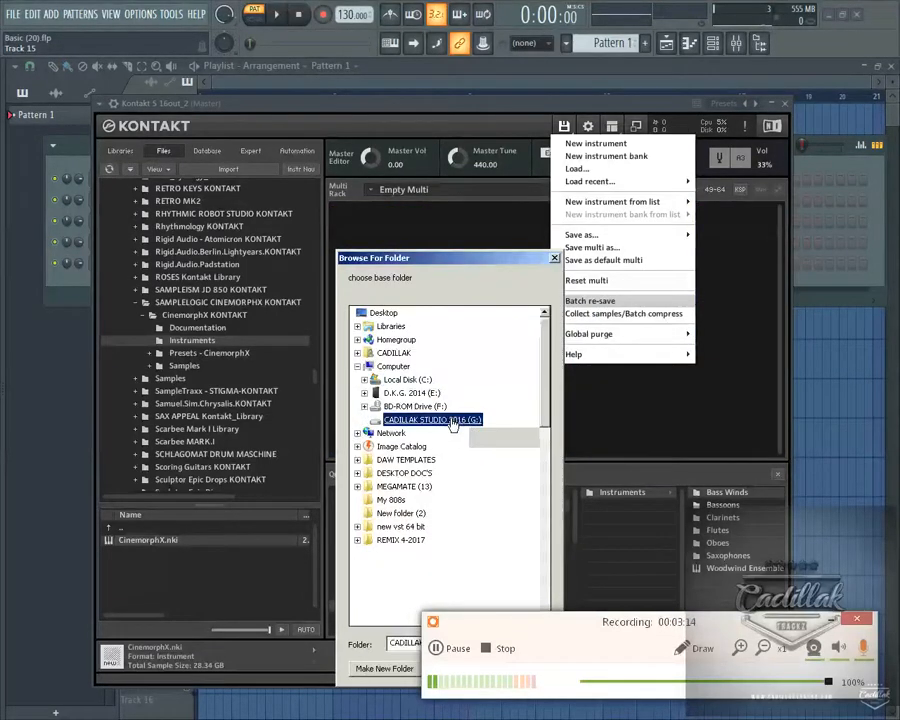
{"action": "left_click_drag", "start_coordinate": [547, 379], "coordinate": [555, 446]}
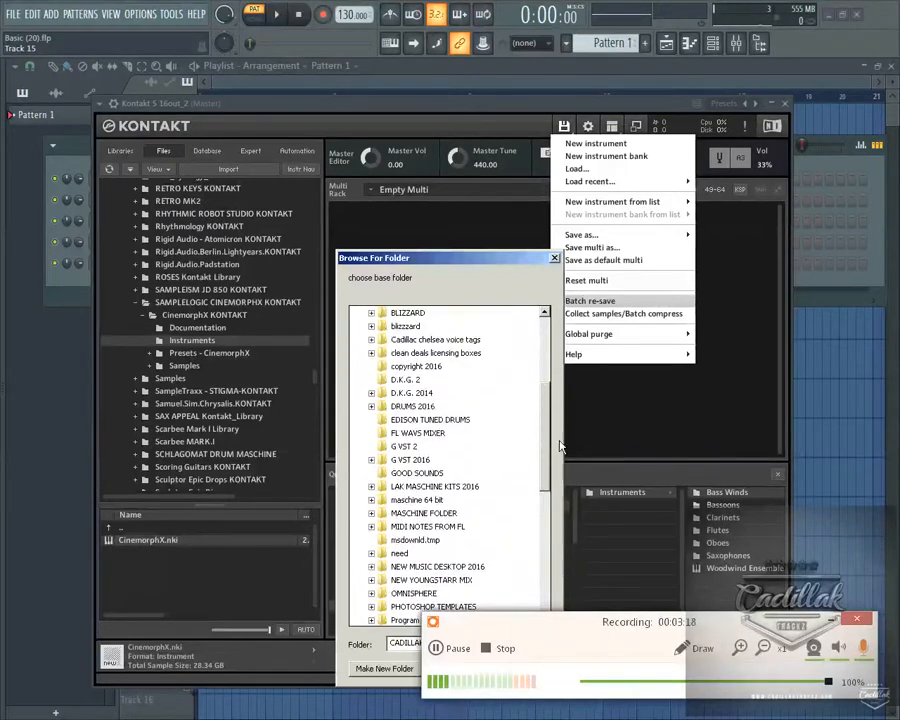
{"action": "left_click", "coordinate": [372, 393]}
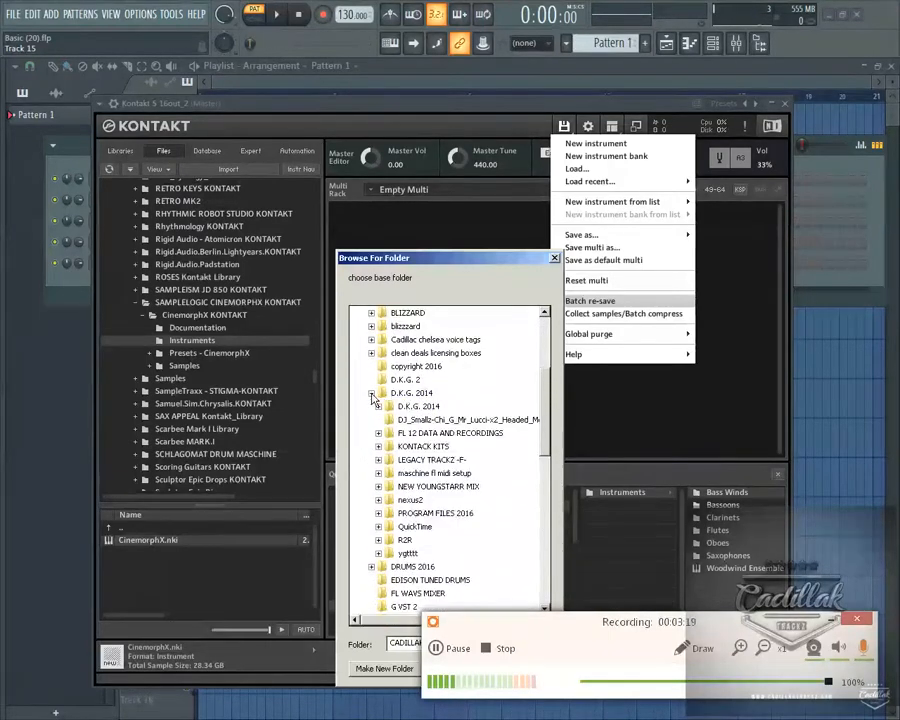
{"action": "left_click", "coordinate": [379, 447]}
{"action": "left_click_drag", "start_coordinate": [547, 344], "coordinate": [538, 503]}
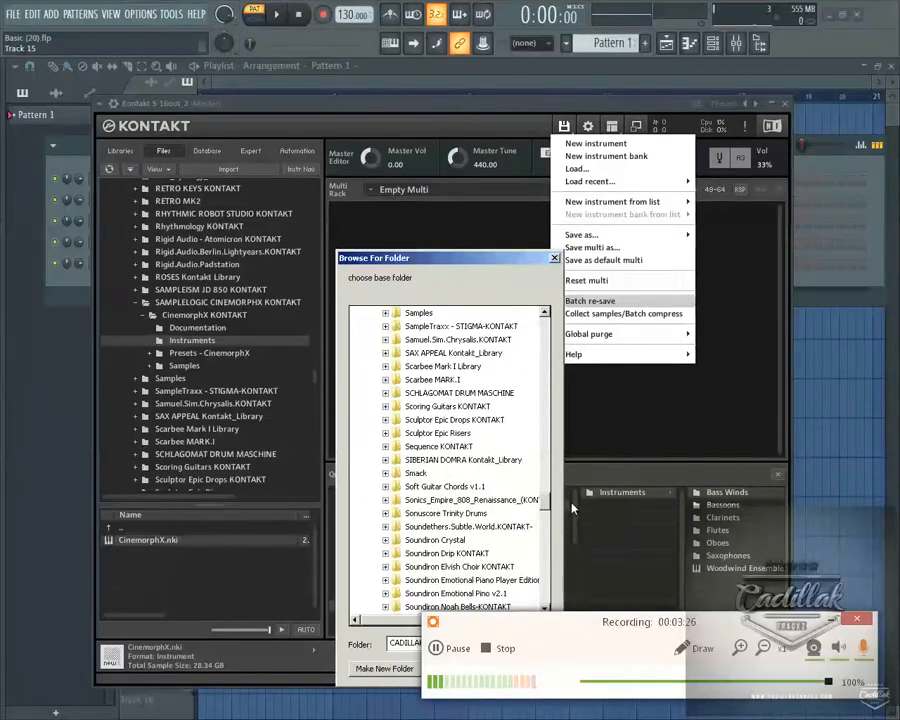
{"action": "scroll", "coordinate": [472, 346], "scroll_direction": "up", "scroll_amount": 3}
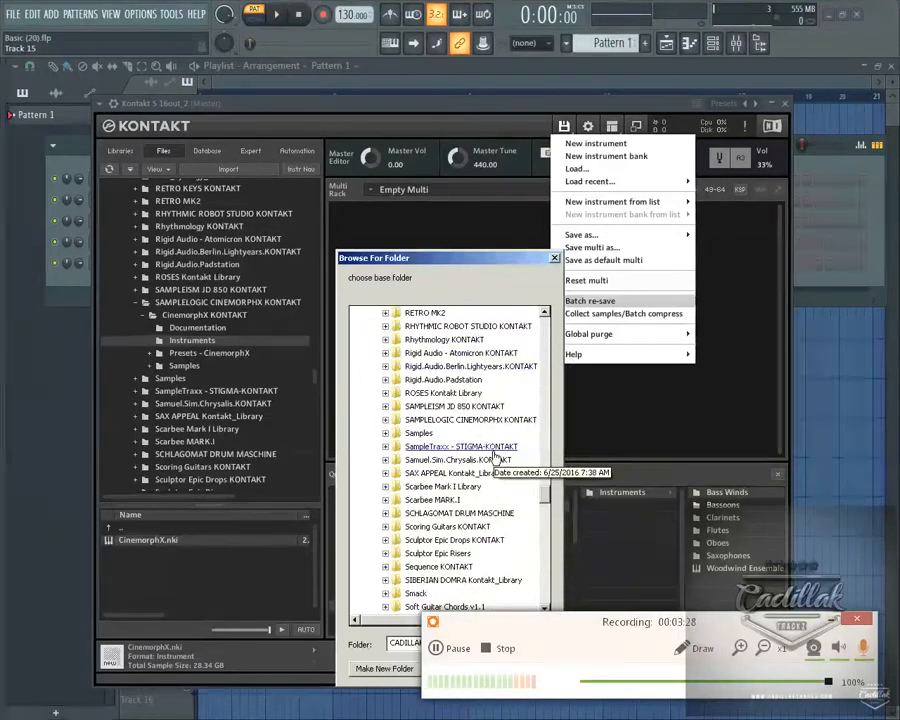
{"action": "left_click", "coordinate": [489, 421]}
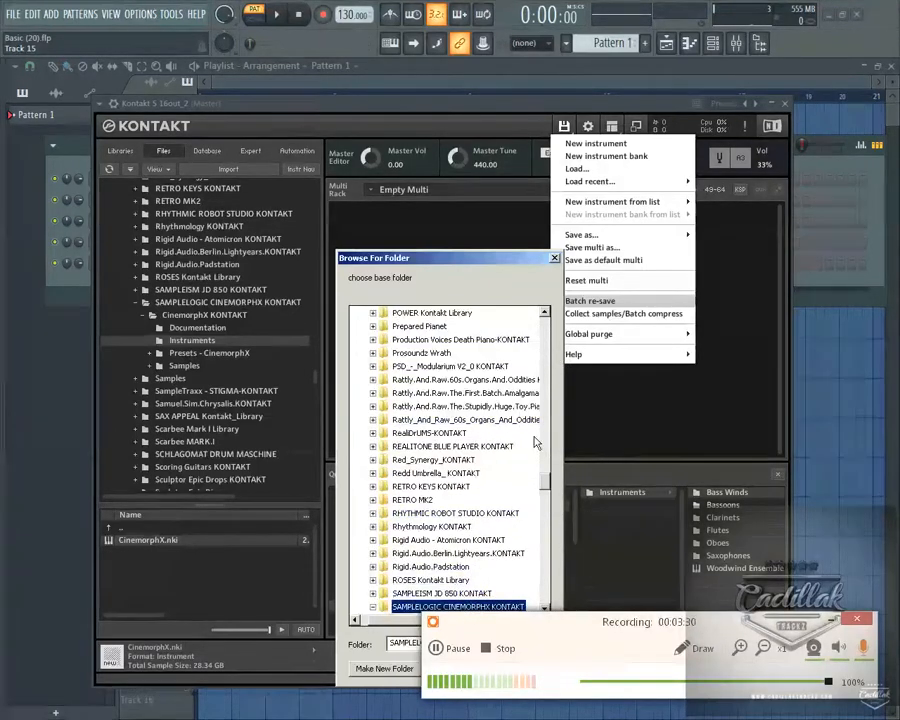
{"action": "left_click_drag", "start_coordinate": [493, 261], "coordinate": [446, 90]}
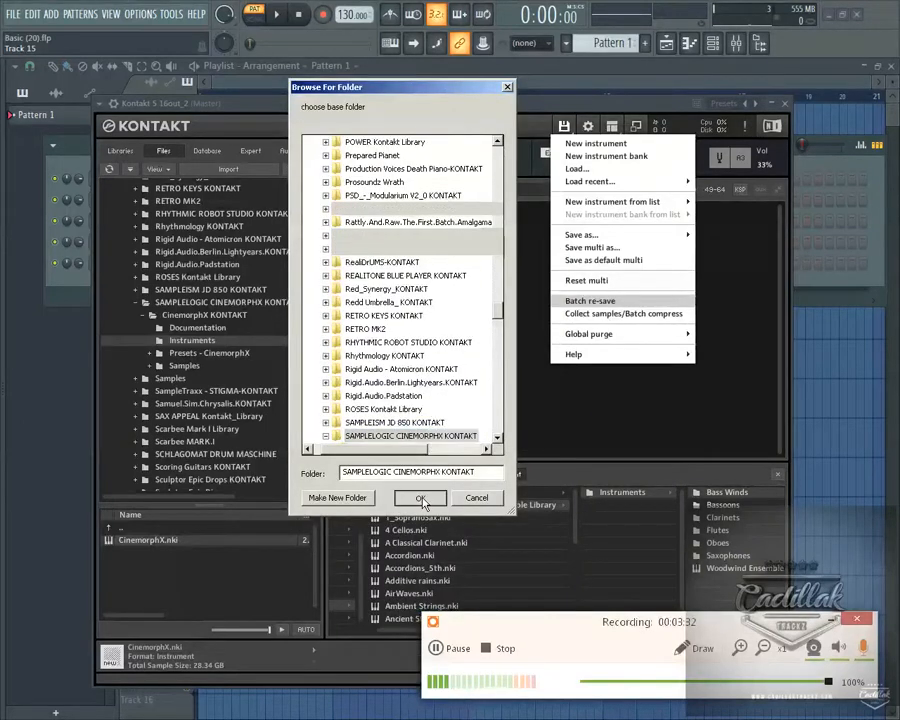
{"action": "left_click", "coordinate": [419, 497]}
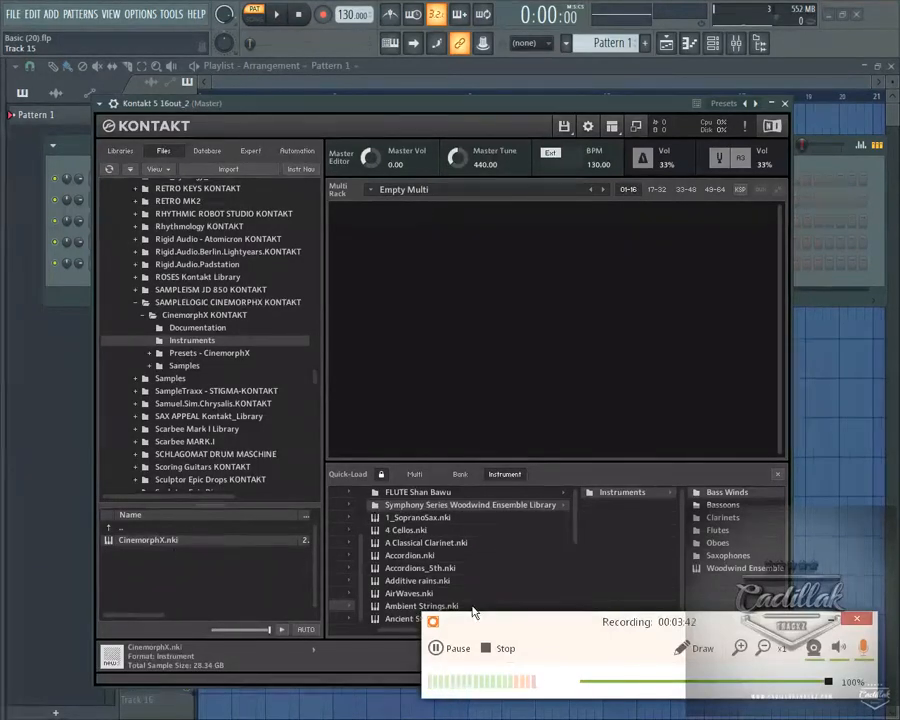
Step: Load CinemorphX.nki into the rack again to test it, and remove it from the rack
{"action": "left_click_drag", "start_coordinate": [143, 549], "coordinate": [388, 365]}
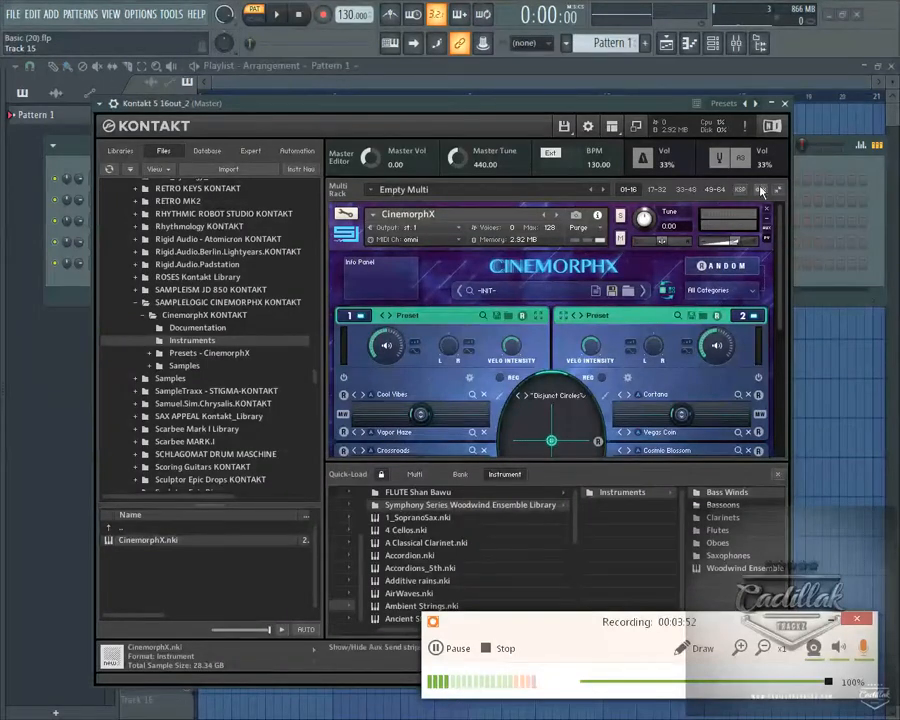
{"action": "left_click", "coordinate": [768, 211]}
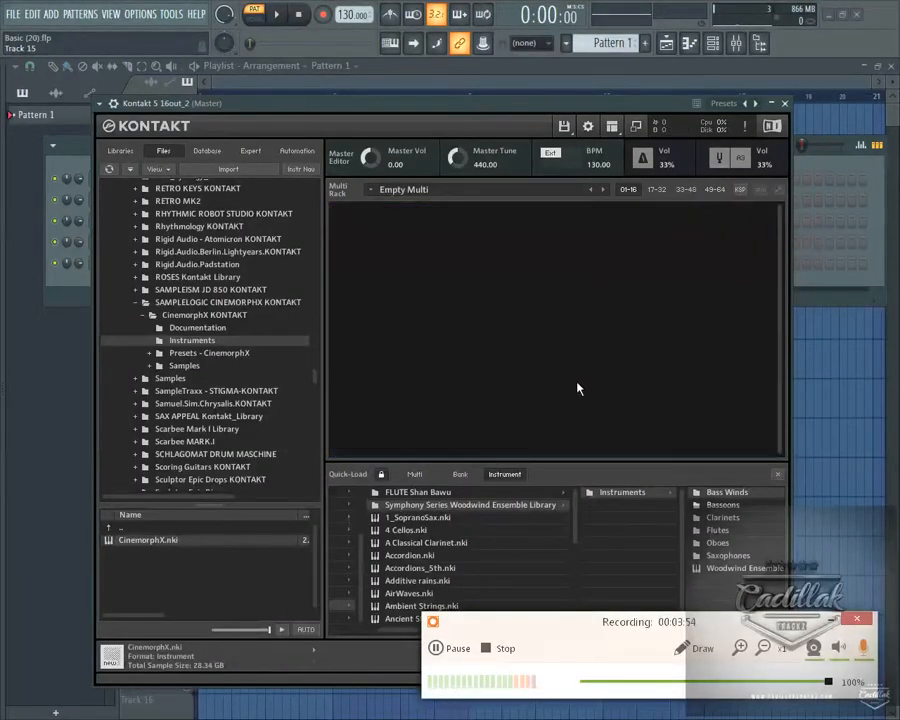
Step: Hide the Quick-Load browser and show it again
{"action": "left_click", "coordinate": [565, 128]}
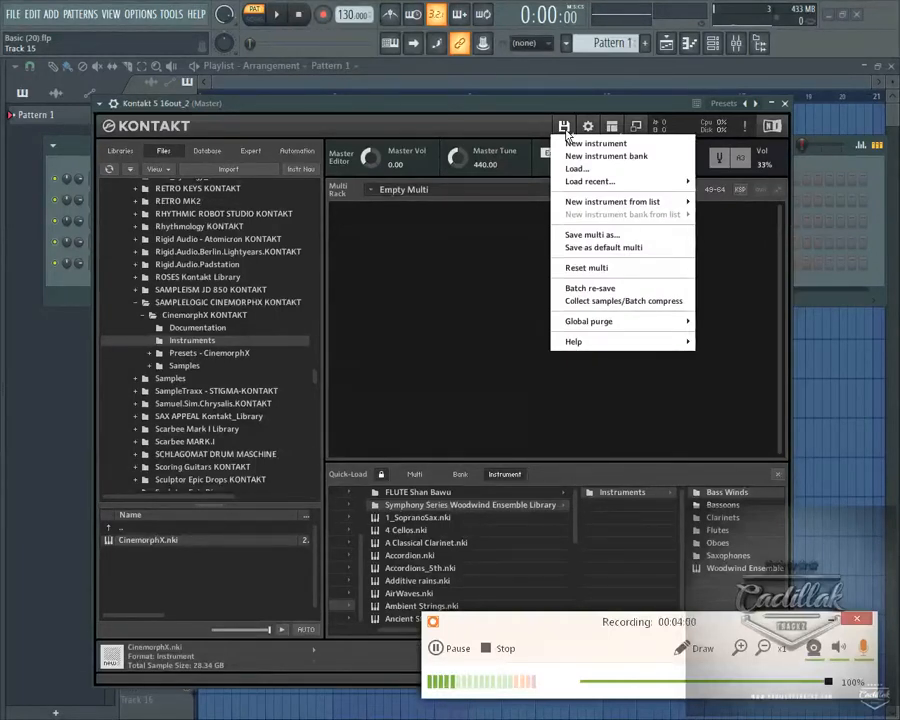
{"action": "left_click", "coordinate": [612, 126]}
{"action": "left_click", "coordinate": [632, 207]}
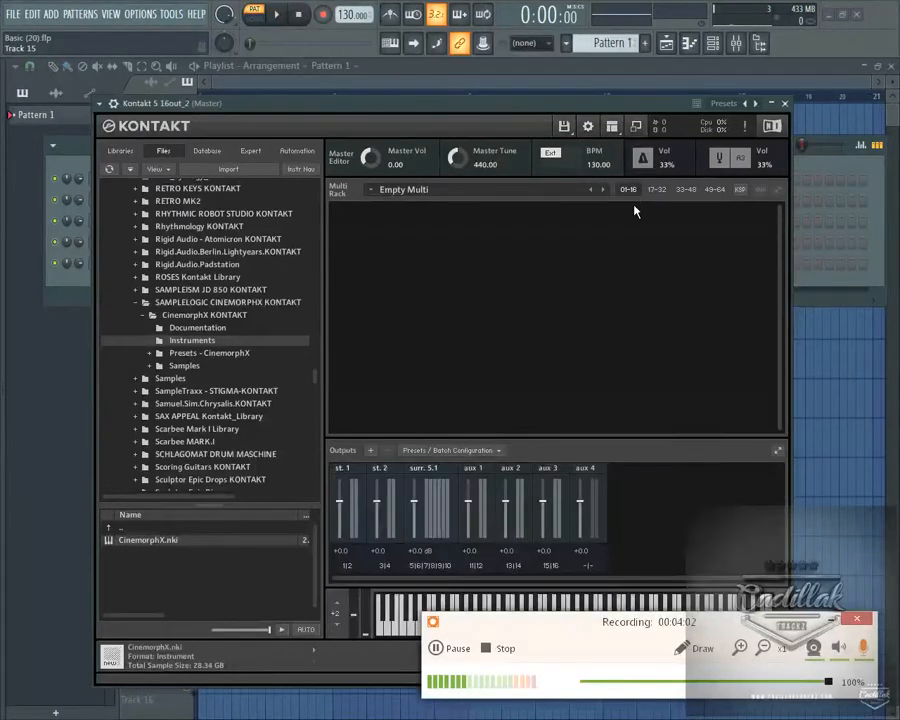
{"action": "left_click", "coordinate": [612, 126]}
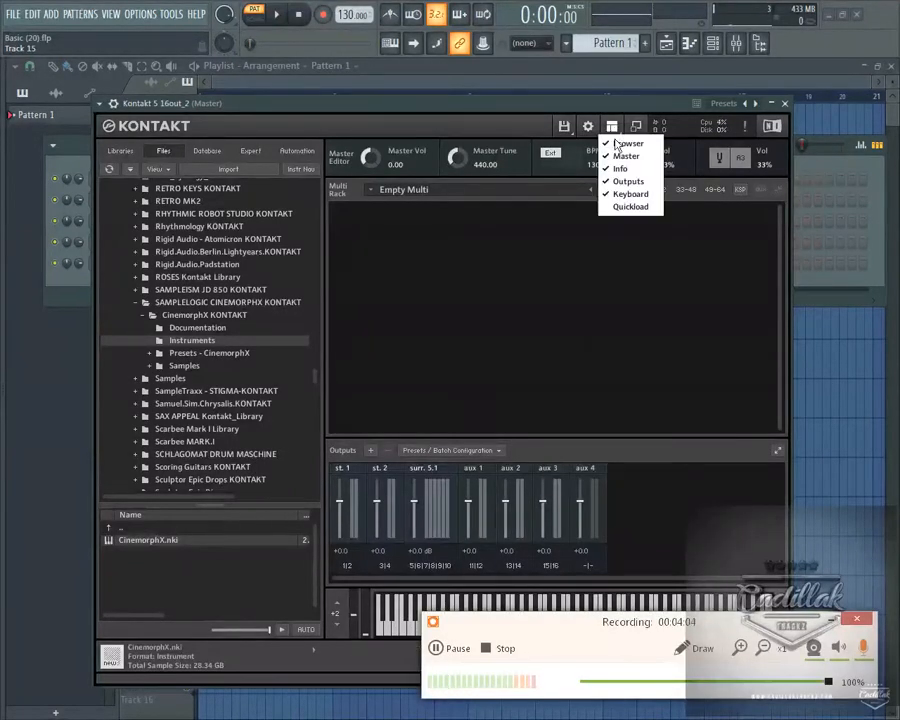
{"action": "left_click", "coordinate": [634, 207]}
Step: Look through the Quick-Load instrument categories and examine the patches in the GUITAR folder
{"action": "left_click_drag", "start_coordinate": [485, 618], "coordinate": [415, 682]}
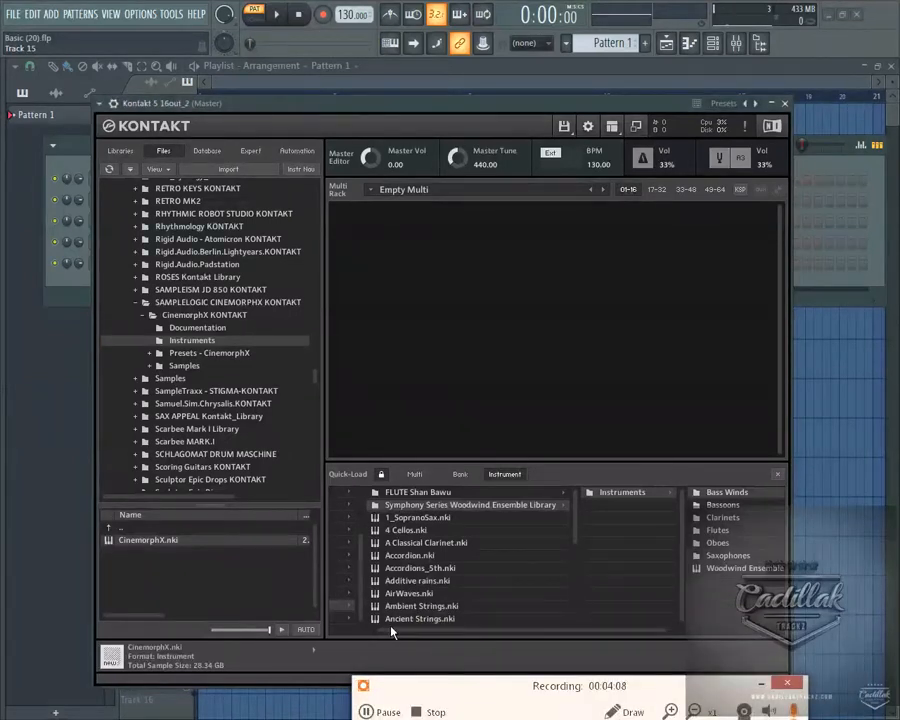
{"action": "left_click_drag", "start_coordinate": [392, 629], "coordinate": [324, 632]}
{"action": "left_click_drag", "start_coordinate": [435, 583], "coordinate": [418, 494]}
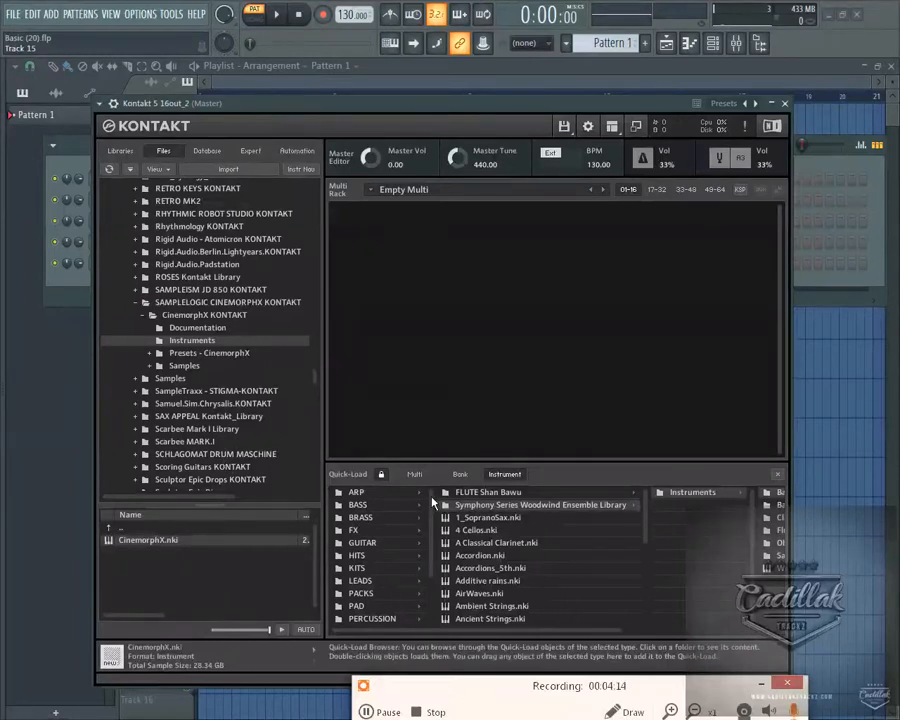
{"action": "scroll", "coordinate": [380, 560], "scroll_direction": "down", "scroll_amount": 3}
{"action": "scroll", "coordinate": [380, 560], "scroll_direction": "up", "scroll_amount": 3}
{"action": "left_click", "coordinate": [360, 543]}
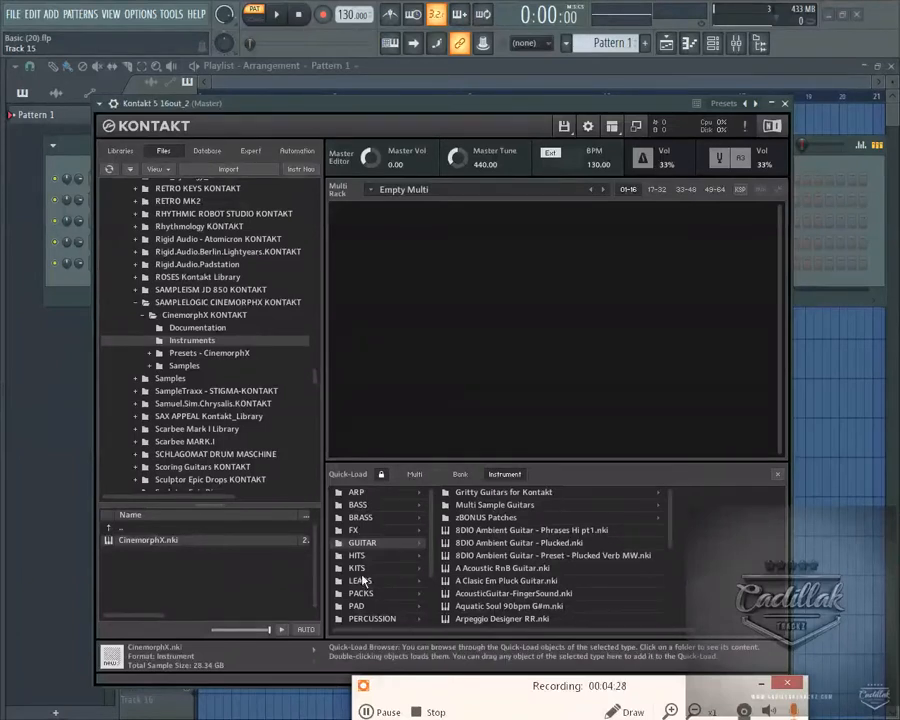
{"action": "scroll", "coordinate": [436, 560], "scroll_direction": "down", "scroll_amount": 2}
{"action": "scroll", "coordinate": [436, 560], "scroll_direction": "up", "scroll_amount": 2}
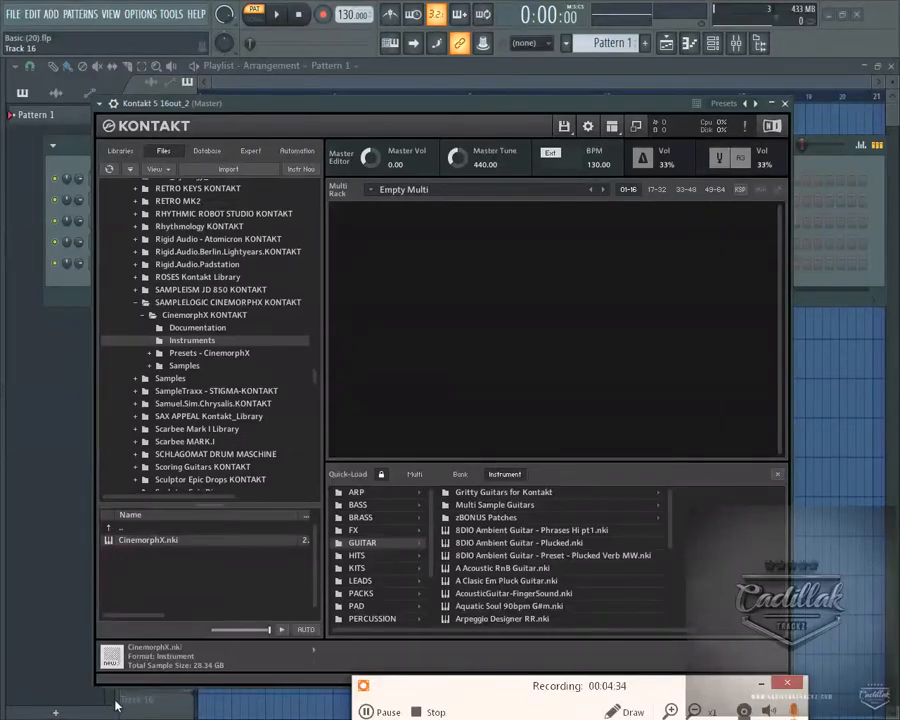
Step: Switch to Windows Explorer to review the largest libraries in the Folder Size list, and return to Kontakt
{"action": "key", "text": "alt+Tab"}
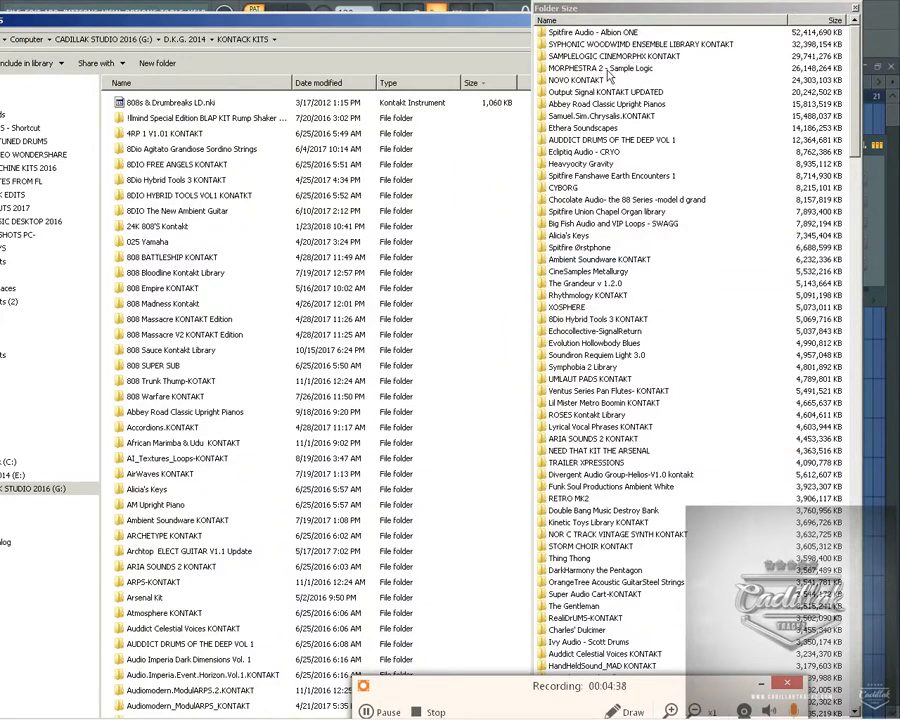
{"action": "key", "text": "alt+Tab"}
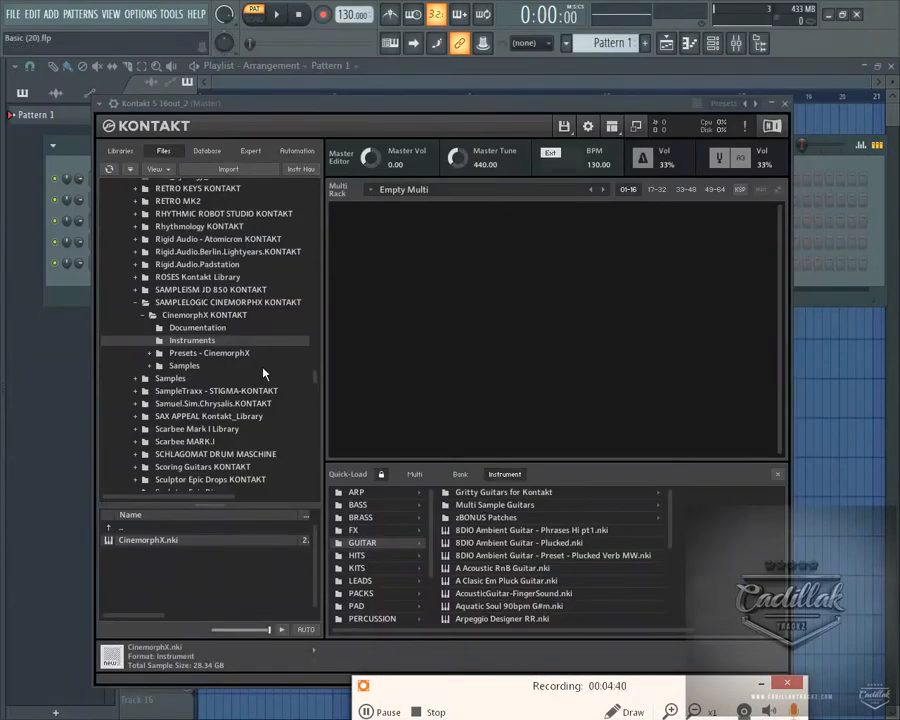
Step: Collapse the SAMPLELOGIC CINEMORPHX KONTAKT folder and open the MORPHESTRA 2 instruments folder inside MORPHESTRA 2 - Sample Logic
{"action": "left_click", "coordinate": [145, 302]}
{"action": "scroll", "coordinate": [205, 383], "scroll_direction": "down", "scroll_amount": 2}
{"action": "scroll", "coordinate": [215, 378], "scroll_direction": "down", "scroll_amount": 6}
{"action": "scroll", "coordinate": [310, 420], "scroll_direction": "down", "scroll_amount": 8}
{"action": "left_click_drag", "start_coordinate": [313, 437], "coordinate": [312, 346]}
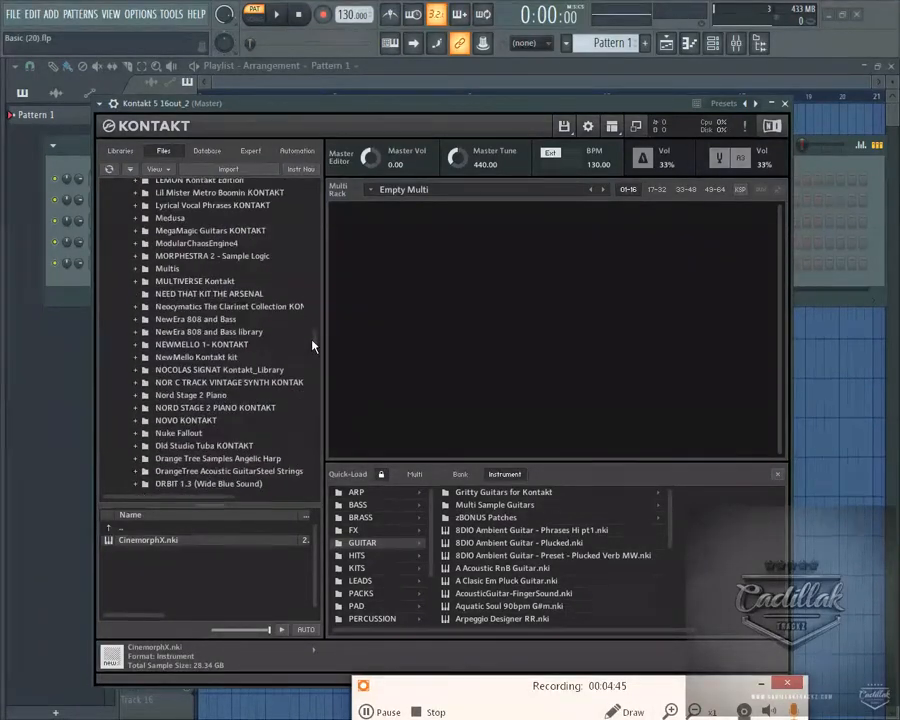
{"action": "double_click", "coordinate": [211, 258]}
{"action": "double_click", "coordinate": [162, 269]}
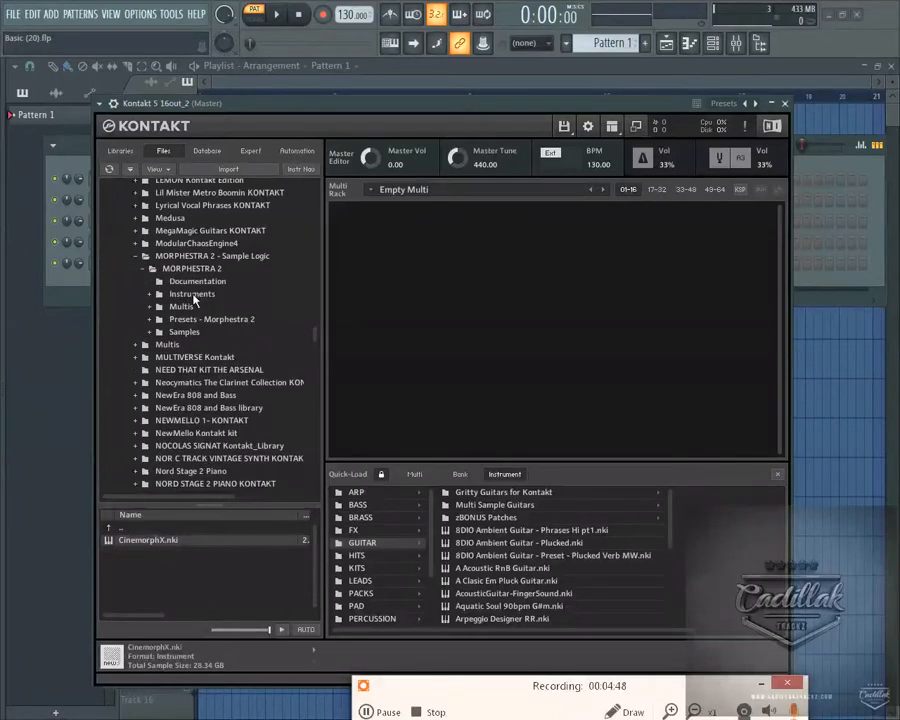
{"action": "left_click", "coordinate": [195, 293]}
{"action": "double_click", "coordinate": [135, 541]}
Step: Load Morphestra 2.nki into the rack to test how long it takes to load
{"action": "left_click_drag", "start_coordinate": [174, 540], "coordinate": [740, 340]}
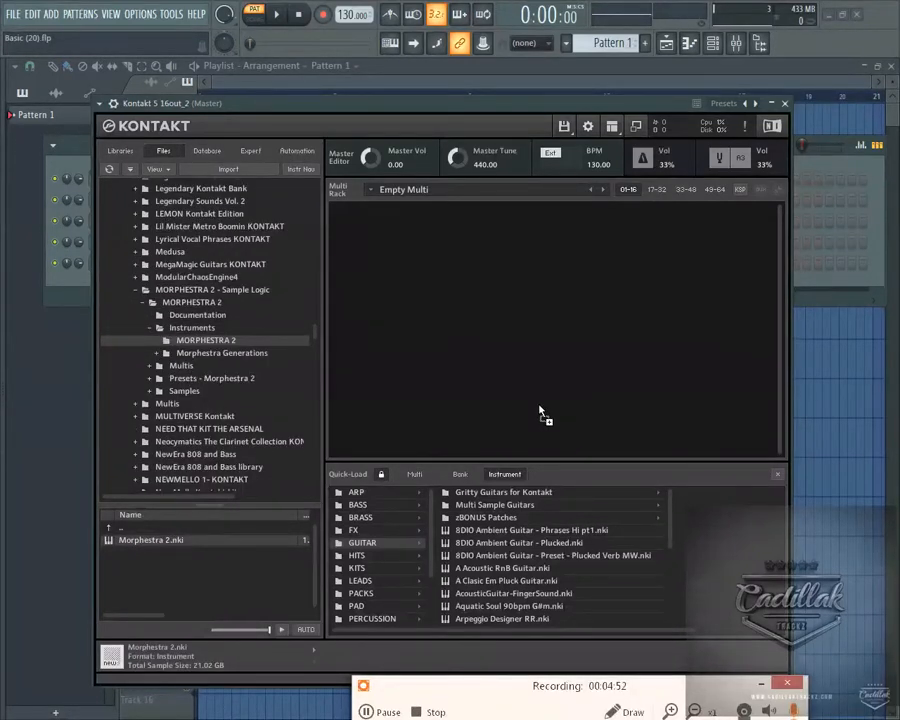
{"action": "left_click_drag", "start_coordinate": [542, 404], "coordinate": [539, 405]}
{"action": "scroll", "coordinate": [425, 567], "scroll_direction": "down", "scroll_amount": 2}
{"action": "scroll", "coordinate": [425, 567], "scroll_direction": "up", "scroll_amount": 2}
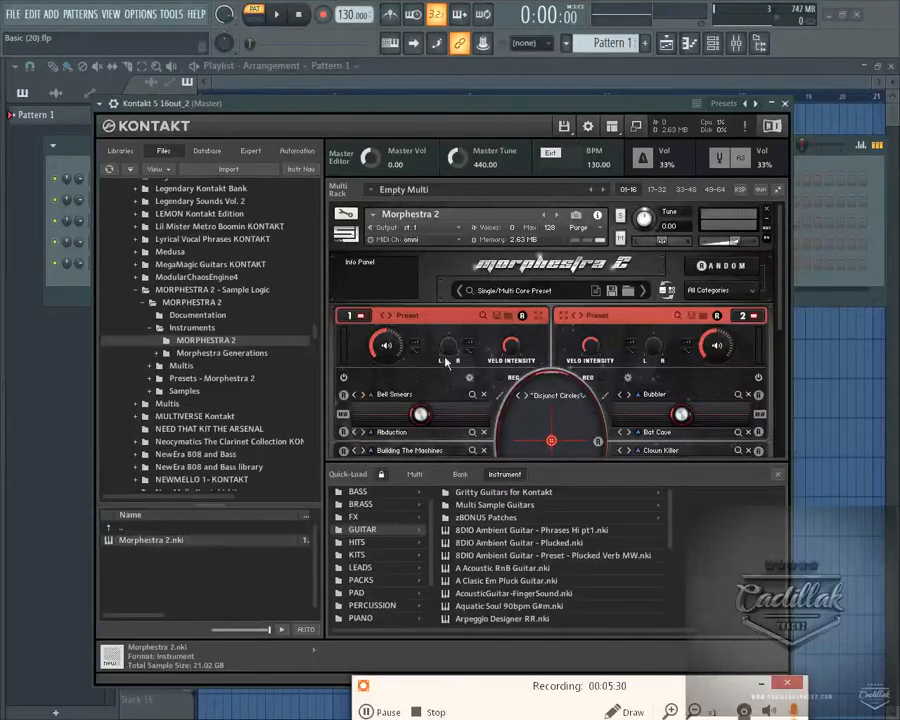
Step: Start a batch re-save and accept discarding the currently loaded instruments
{"action": "left_click", "coordinate": [564, 126]}
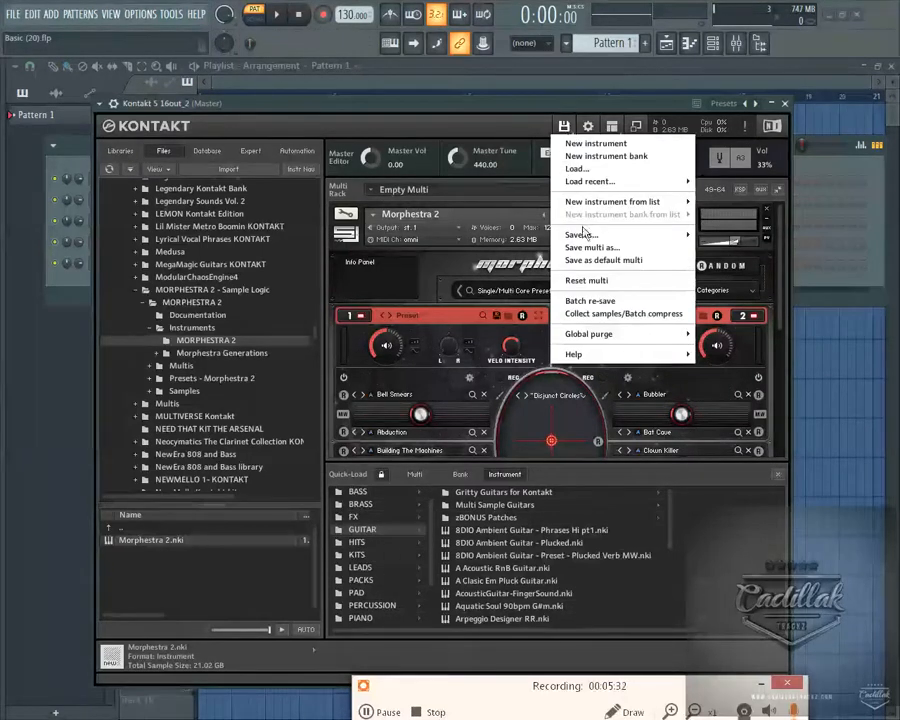
{"action": "left_click", "coordinate": [579, 303]}
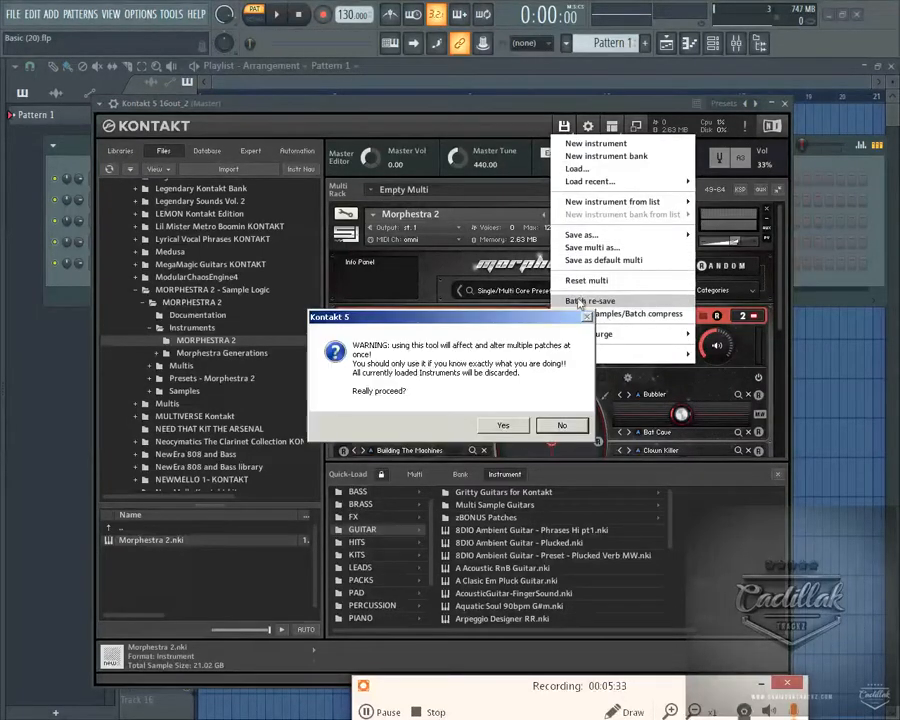
{"action": "left_click", "coordinate": [494, 425]}
Step: In the base folder chooser, expand the CADILLAK STUDIO 2016 (G:) drive and open KONTACK KITS inside D.K.G. 2014
{"action": "double_click", "coordinate": [430, 420]}
{"action": "scroll", "coordinate": [365, 474], "scroll_direction": "down", "scroll_amount": 2}
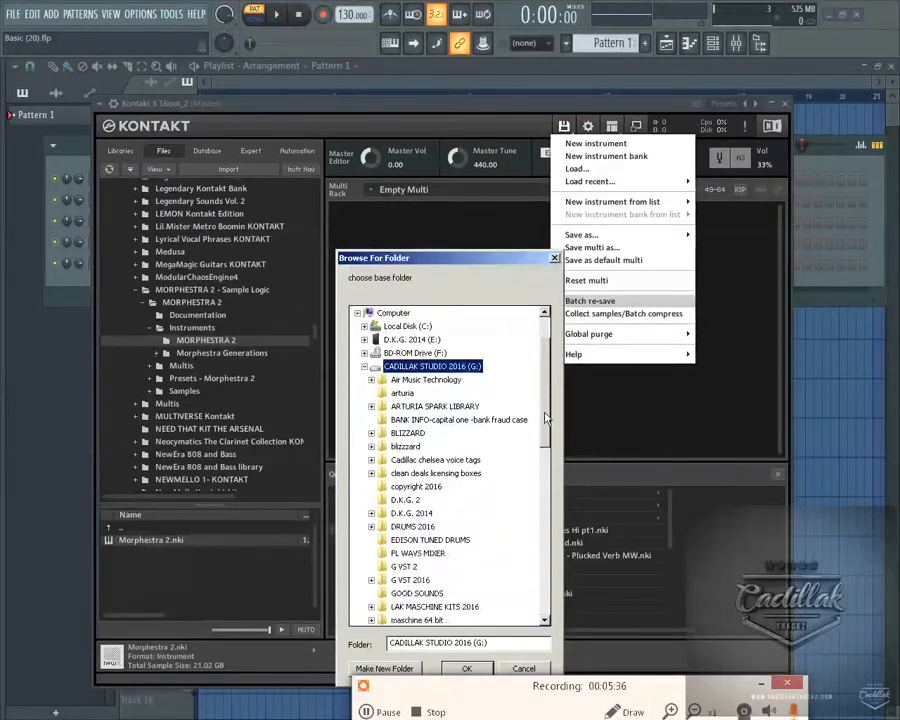
{"action": "left_click", "coordinate": [371, 473]}
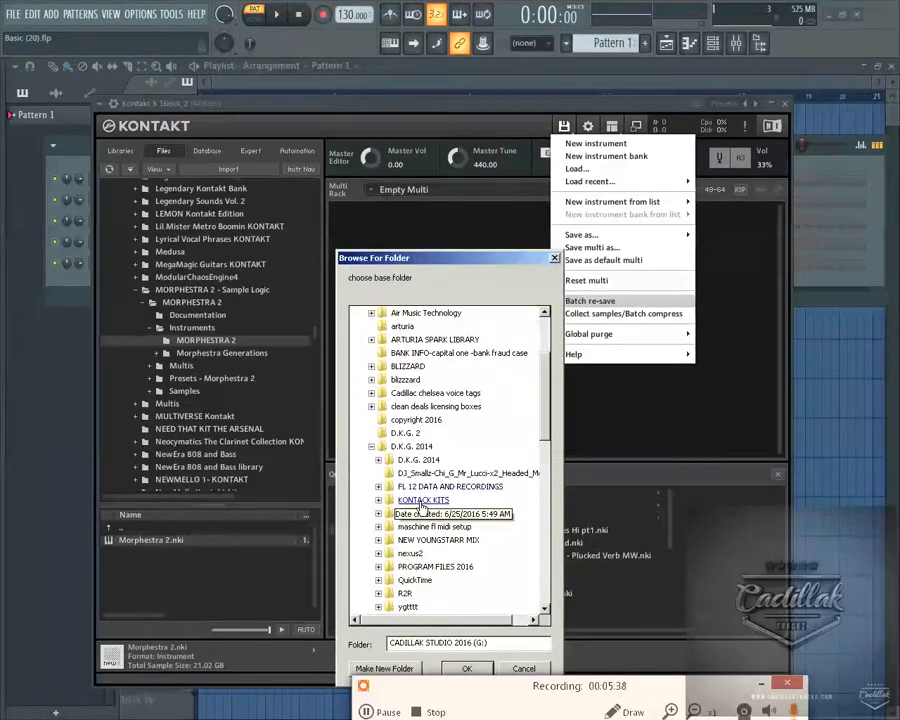
{"action": "left_click", "coordinate": [404, 502]}
Step: Choose the MORPHESTRA 2 folder inside MORPHESTRA 2 - Sample Logic as the base folder and run the batch re-save
{"action": "left_click_drag", "start_coordinate": [544, 330], "coordinate": [576, 466]}
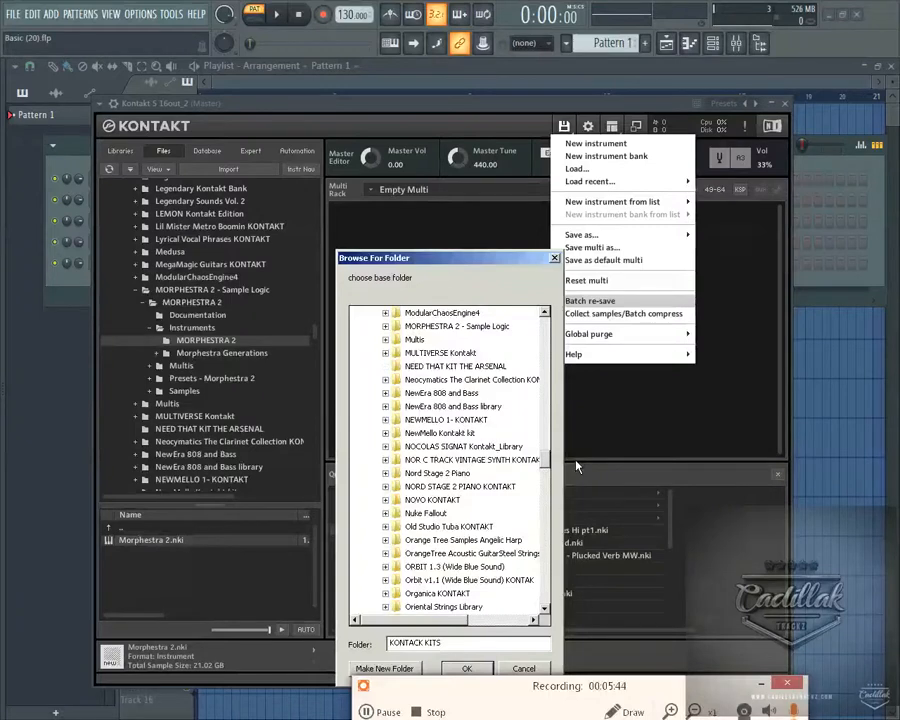
{"action": "scroll", "coordinate": [484, 418], "scroll_direction": "up", "scroll_amount": 4}
{"action": "scroll", "coordinate": [505, 486], "scroll_direction": "down", "scroll_amount": 5}
{"action": "scroll", "coordinate": [503, 487], "scroll_direction": "down", "scroll_amount": 14}
{"action": "scroll", "coordinate": [504, 482], "scroll_direction": "up", "scroll_amount": 11}
{"action": "scroll", "coordinate": [503, 482], "scroll_direction": "up", "scroll_amount": 9}
{"action": "scroll", "coordinate": [500, 490], "scroll_direction": "down", "scroll_amount": 1}
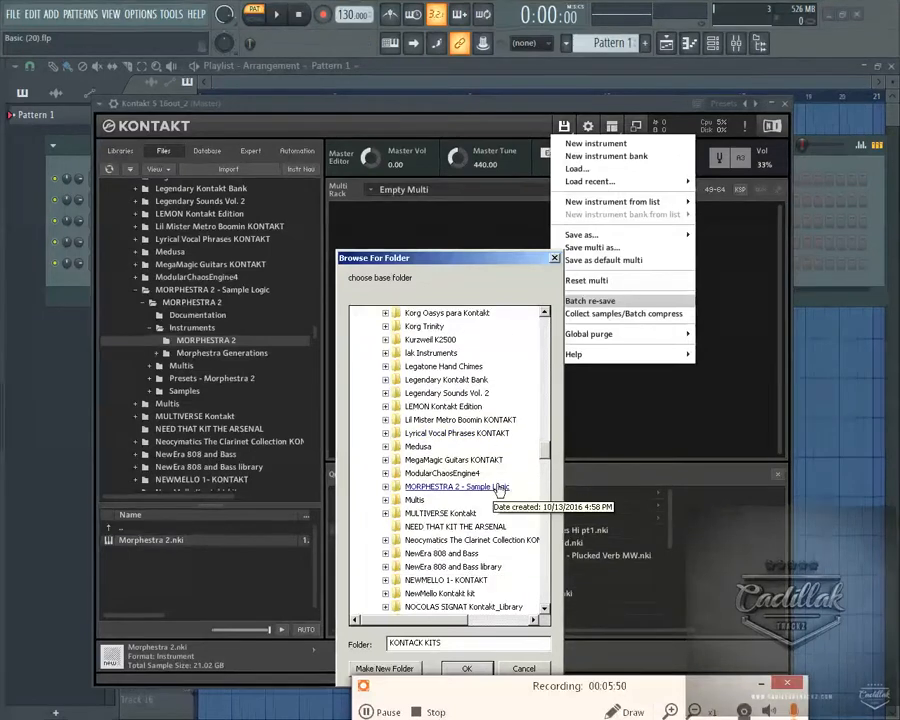
{"action": "left_click", "coordinate": [499, 490]}
{"action": "scroll", "coordinate": [480, 520], "scroll_direction": "up", "scroll_amount": 3}
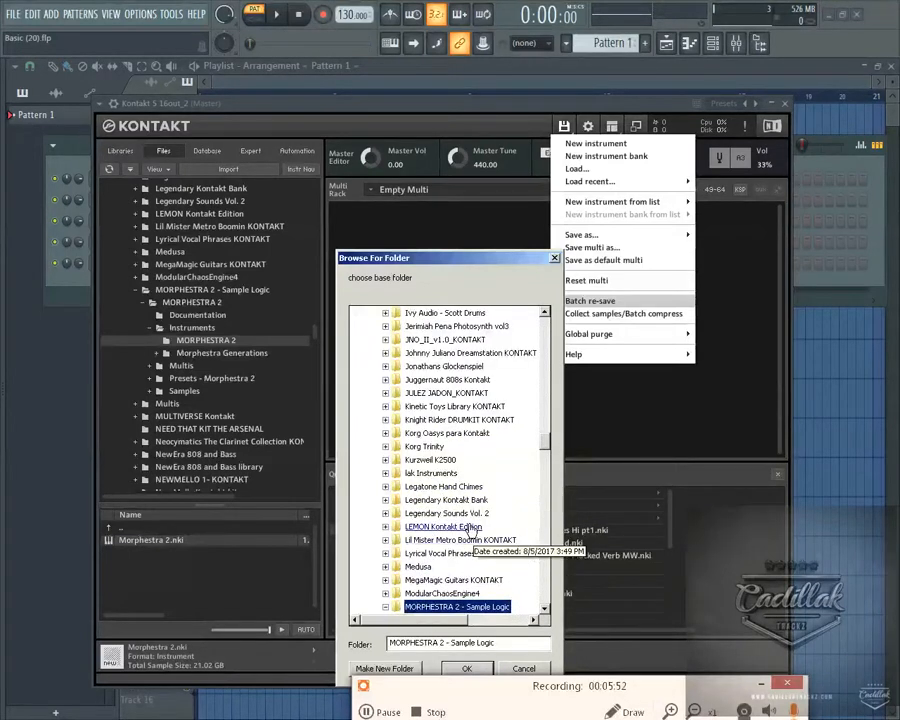
{"action": "double_click", "coordinate": [455, 606]}
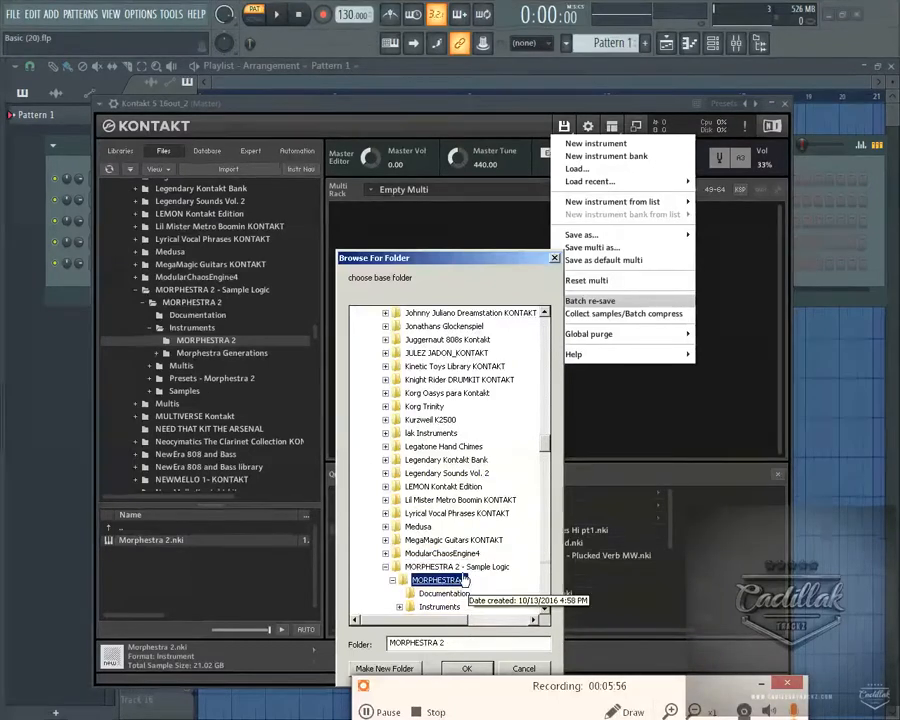
{"action": "left_click", "coordinate": [475, 675]}
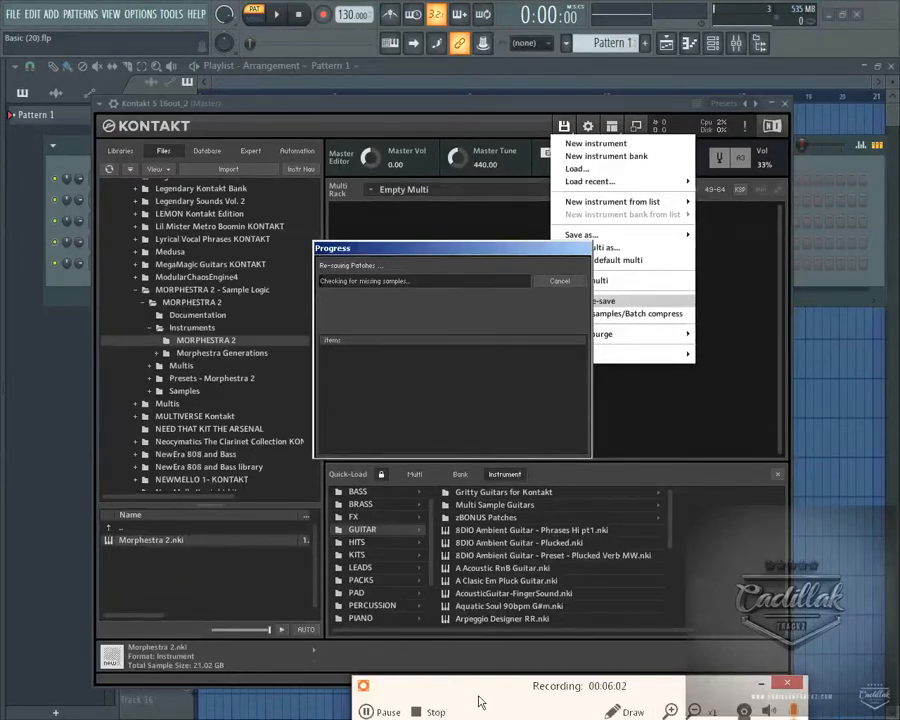
{"action": "left_click_drag", "start_coordinate": [479, 703], "coordinate": [478, 562]}
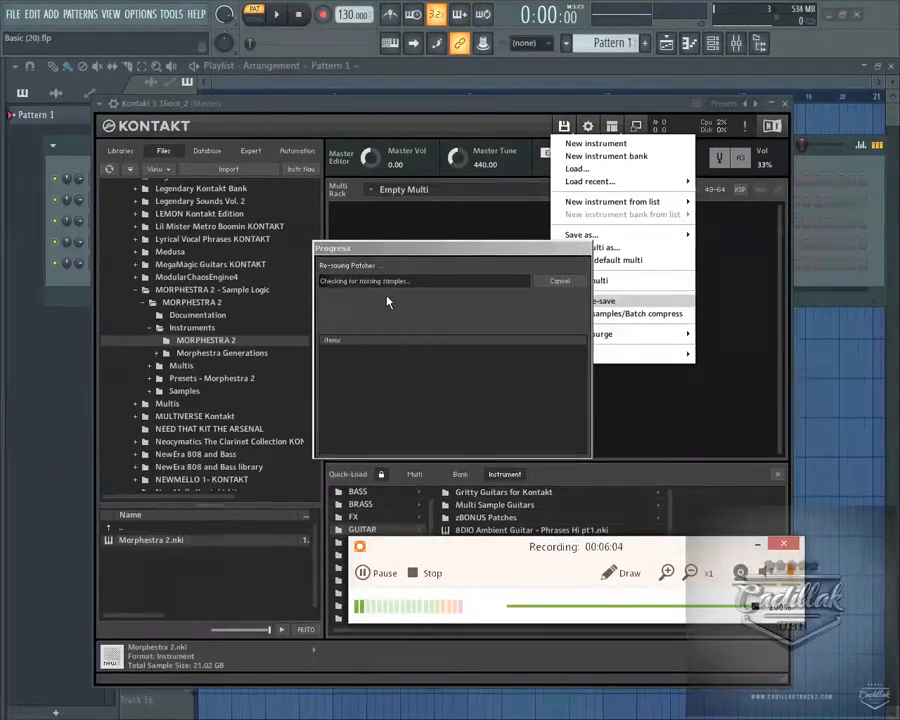